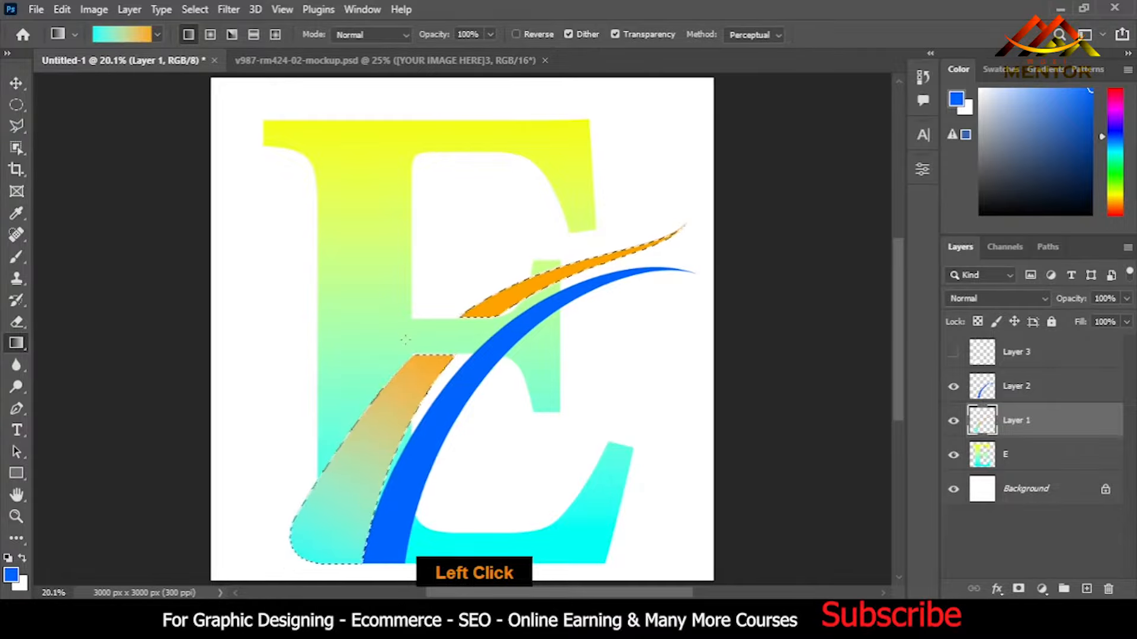
# Step: Fill the blue swoosh on Layer 2 with the cyan-to-orange linear gradient, running from its base up to the tip
pyautogui.click(1019, 395)
pyautogui.keyDown('ctrl'); pyautogui.click(981, 386); pyautogui.keyUp('ctrl')
pyautogui.moveTo(390, 533); pyautogui.dragTo(571, 256)
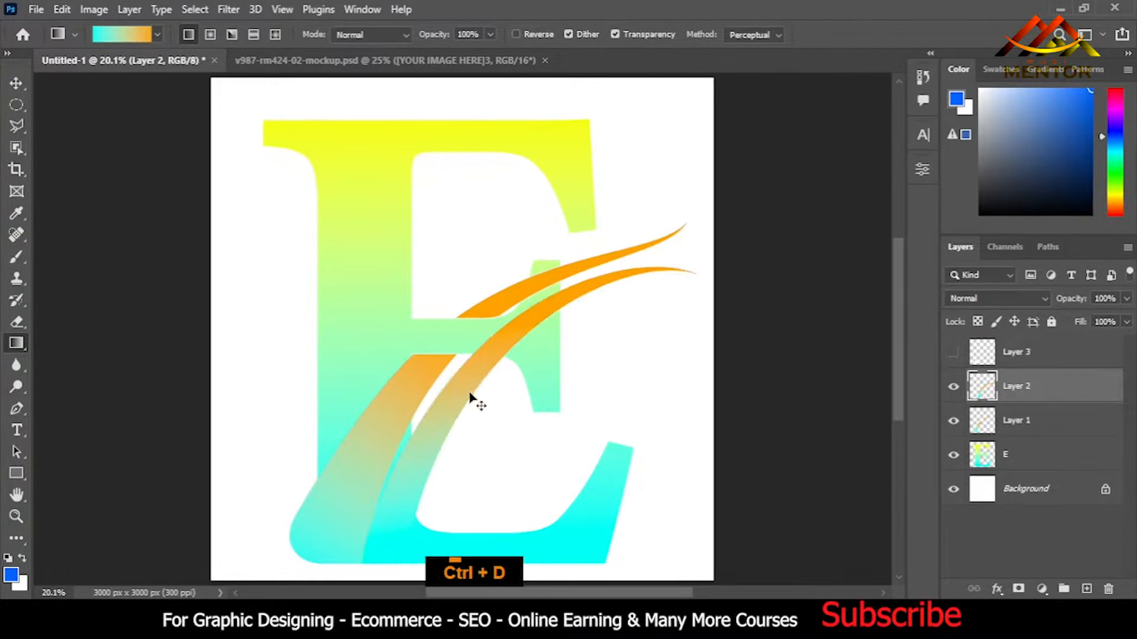
# Step: Reapply the cyan-to-orange gradient to the Layer 1 swoosh, running upward from its cyan base, and clear the selection
pyautogui.click(1018, 432)
pyautogui.moveTo(461, 295); pyautogui.dragTo(460, 295)
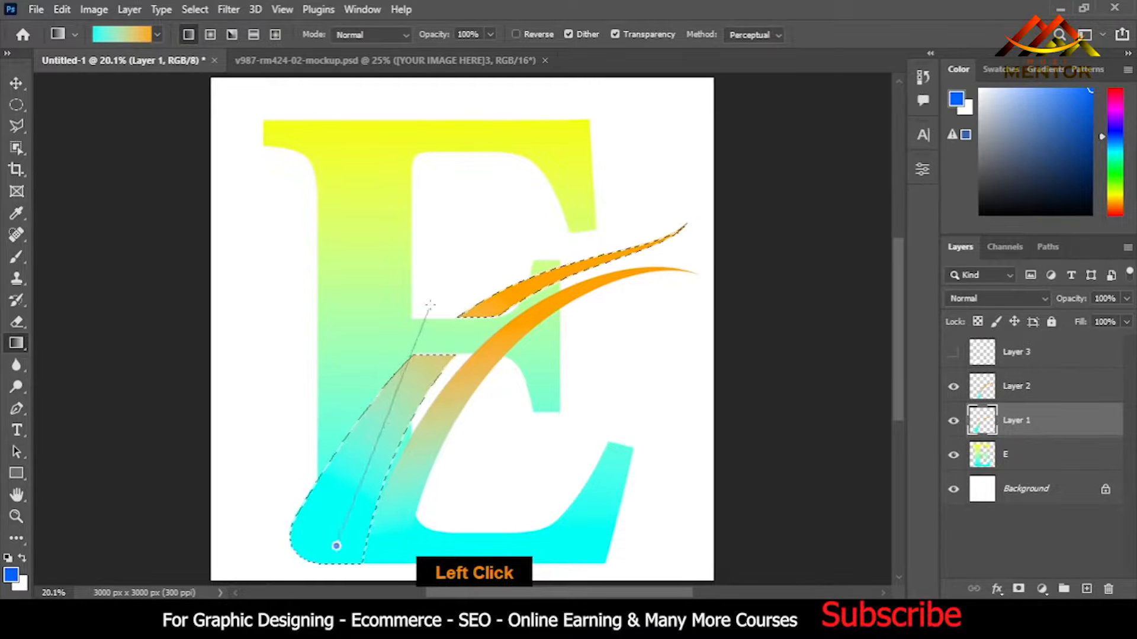
pyautogui.hotkey('ctrl', 'd')
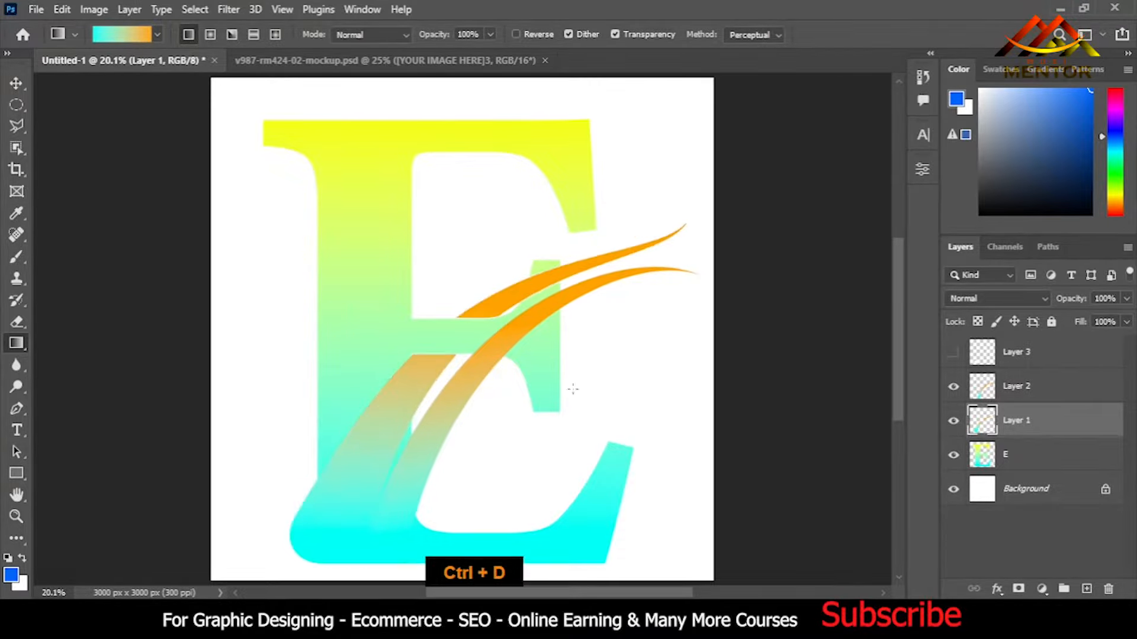
pyautogui.moveTo(343, 377); pyautogui.dragTo(342, 376)
pyautogui.hotkey('ctrl', 'd')
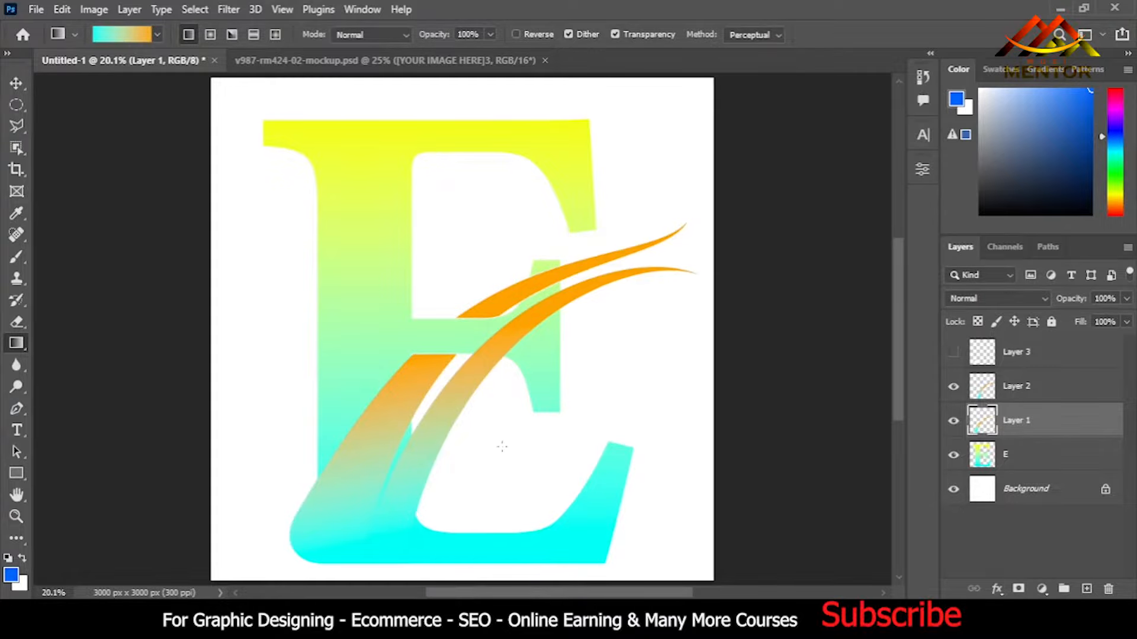
# Step: Delete the hidden Layer 3, and scale the E and both swooshes together to about 73%, placed in the upper part of the canvas
pyautogui.moveTo(1104, 588); pyautogui.dragTo(1106, 588)
pyautogui.keyDown('ctrl'); pyautogui.click(1018, 352); pyautogui.keyUp('ctrl')
pyautogui.keyDown('ctrl'); pyautogui.click(1018, 420); pyautogui.keyUp('ctrl')
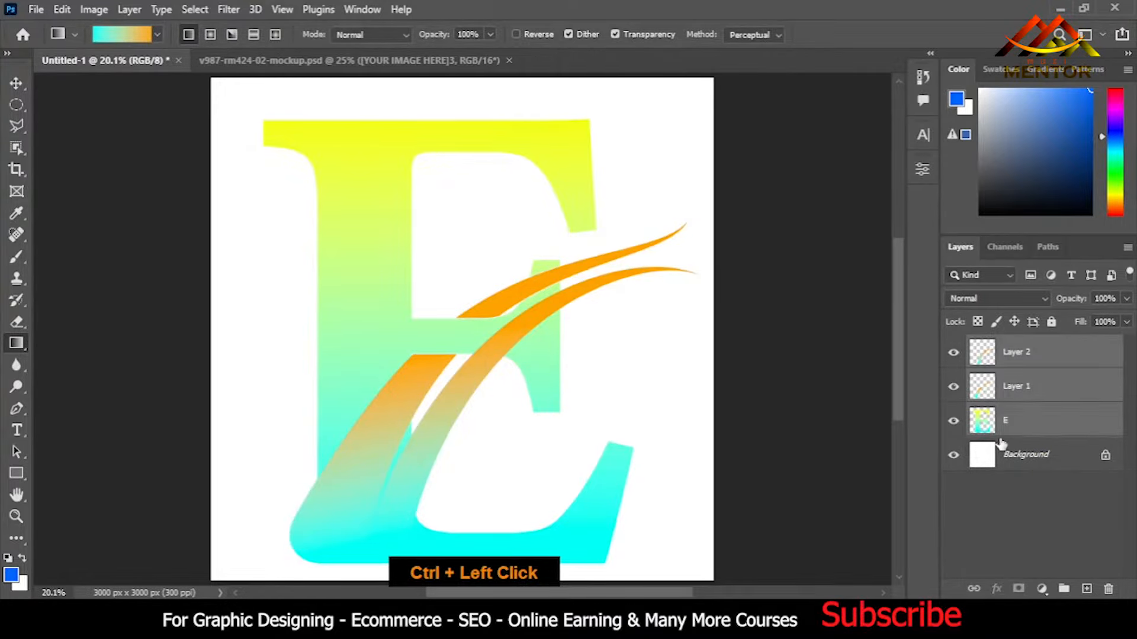
pyautogui.click(954, 455)
pyautogui.click(954, 455)
pyautogui.hotkey('ctrl', 't')
pyautogui.moveTo(700, 549); pyautogui.dragTo(634, 505)
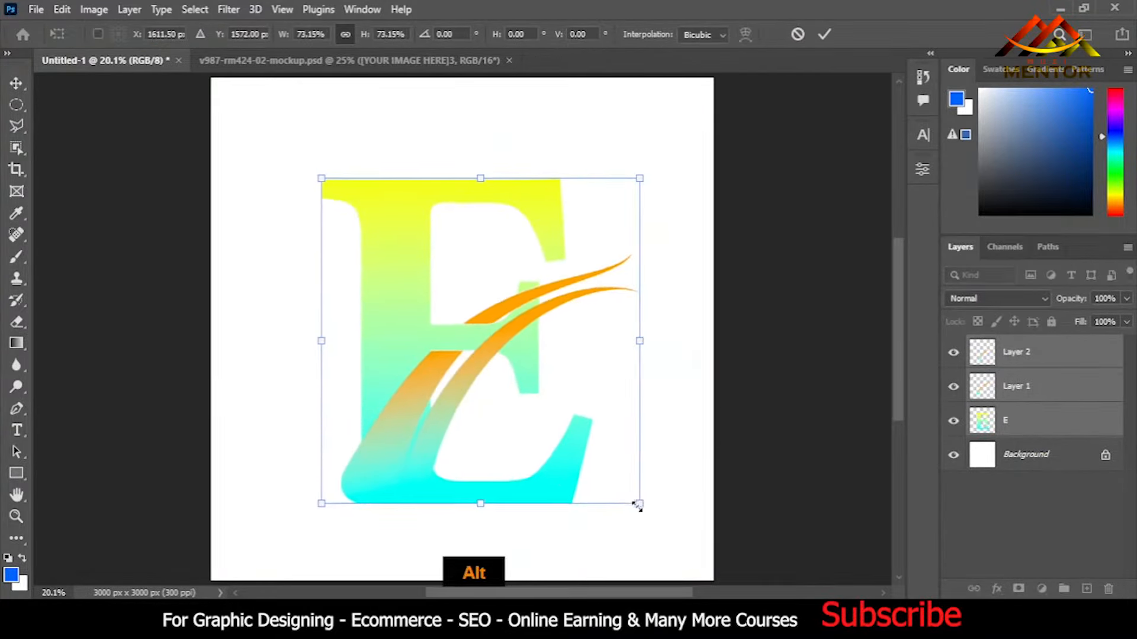
pyautogui.moveTo(553, 489); pyautogui.dragTo(549, 421)
pyautogui.press('Return')
# Step: Add the horizontal text ENTERPRISE in capitals below the E
pyautogui.click(17, 437)
pyautogui.rightClick(16, 437)
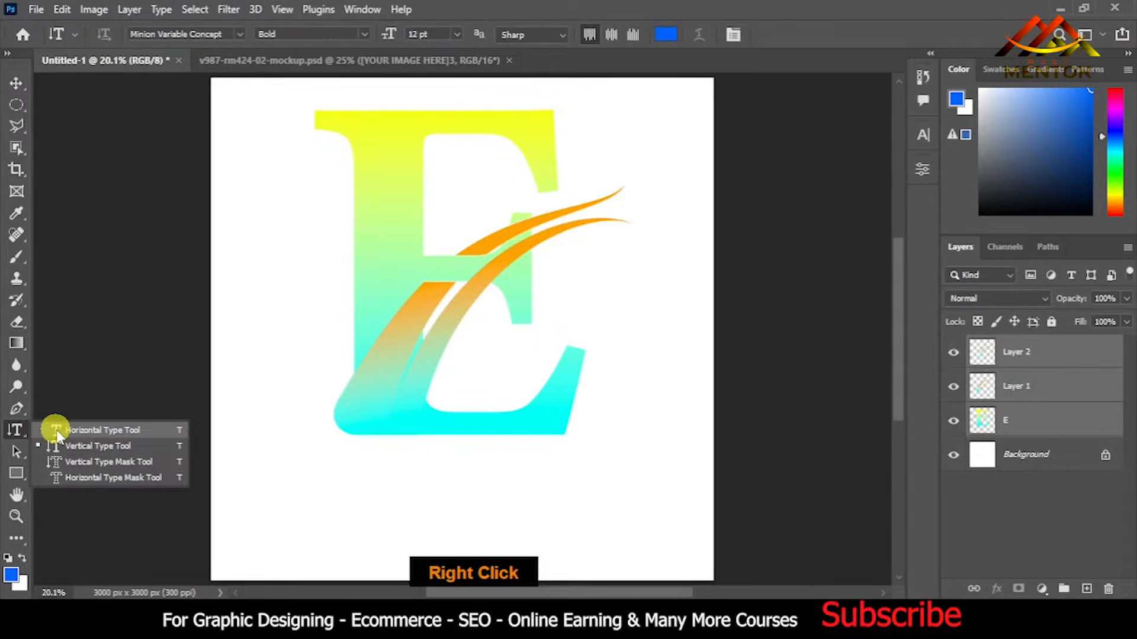
pyautogui.click(89, 427)
pyautogui.click(285, 485)
pyautogui.press('capslock')
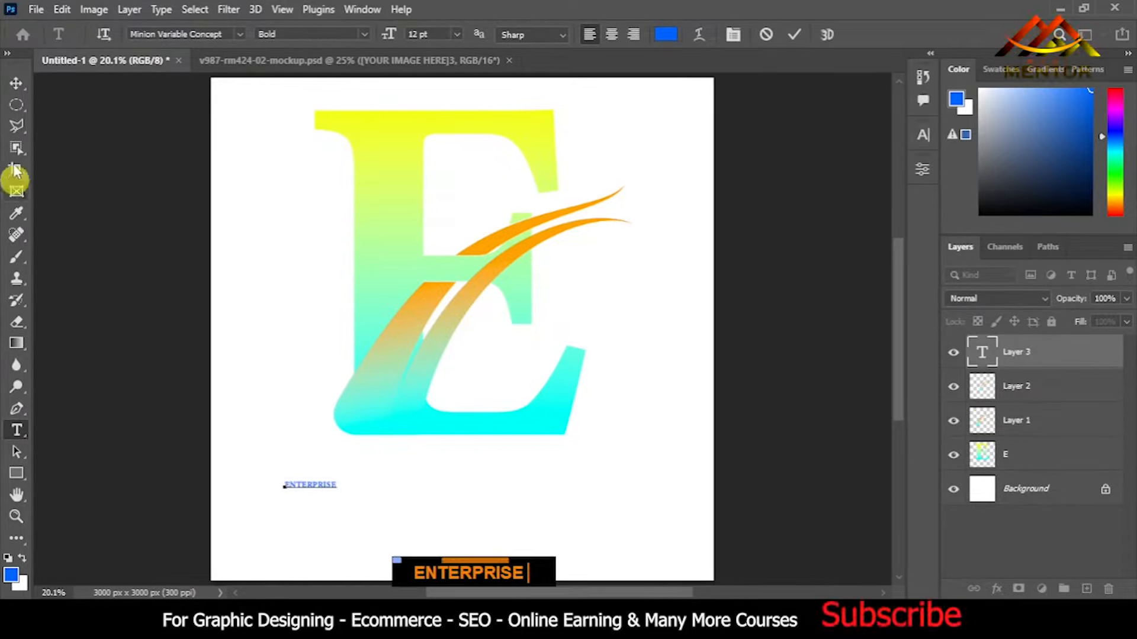
# Step: Enlarge the ENTERPRISE text to nearly the full canvas width and position it directly beneath the E
pyautogui.click(16, 83)
pyautogui.hotkey('ctrl', 't')
pyautogui.moveTo(335, 491); pyautogui.dragTo(694, 560)
pyautogui.moveTo(639, 532); pyautogui.dragTo(703, 538)
pyautogui.press('Return')
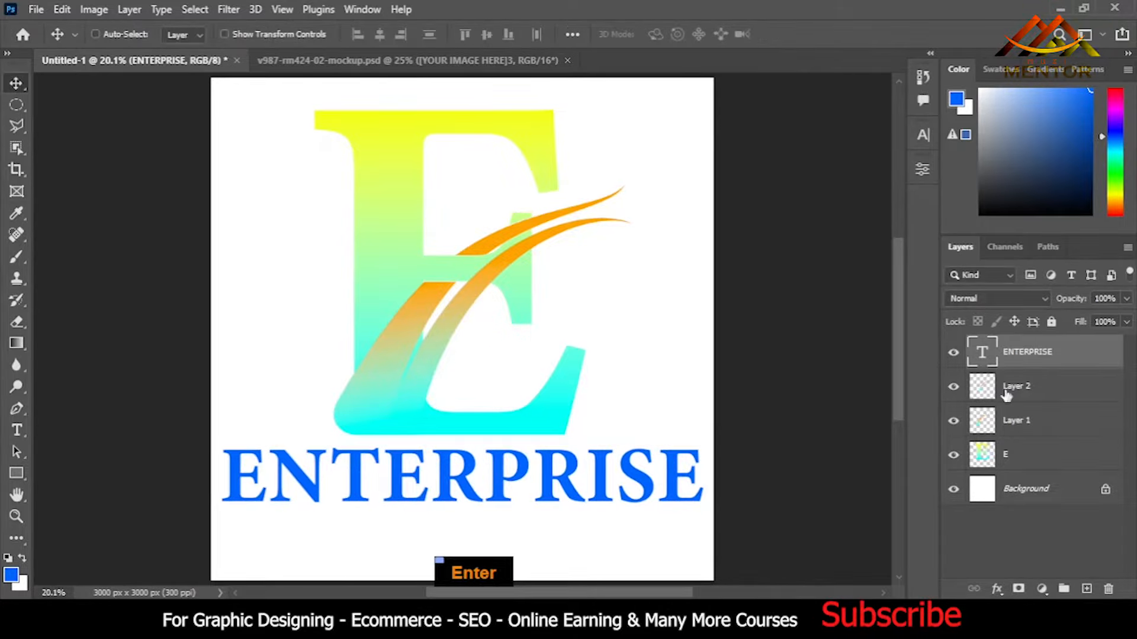
# Step: Add a Gradient Overlay to the ENTERPRISE text using the cyan-to-yellow gradient
pyautogui.doubleClick(1091, 356)
pyautogui.moveTo(669, 178); pyautogui.dragTo(806, 163)
pyautogui.click(692, 410)
pyautogui.click(981, 283)
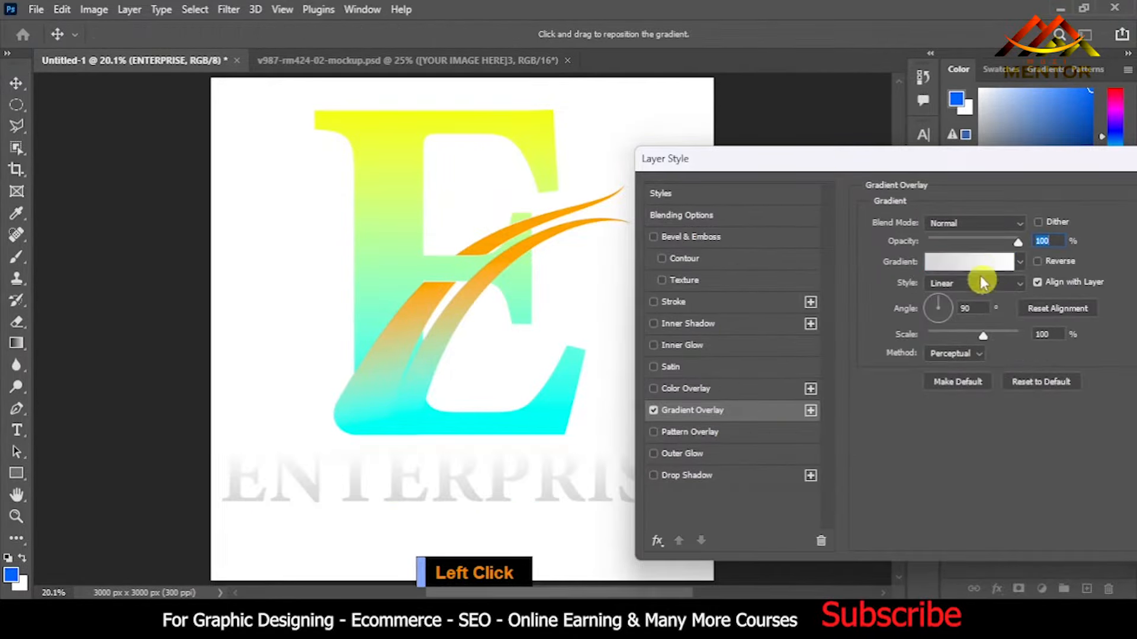
pyautogui.click(968, 261)
pyautogui.click(688, 384)
pyautogui.click(1024, 384)
pyautogui.click(1006, 113)
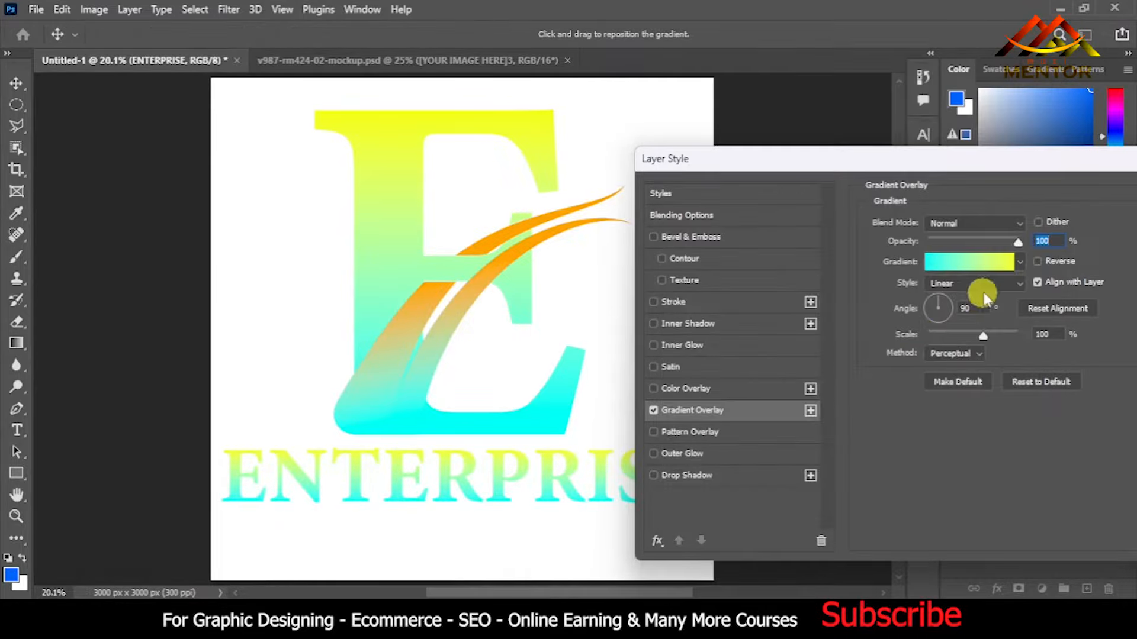
# Step: Set the text's gradient overlay to Reflected style, reversed, with a scale of 150%, and apply the layer style
pyautogui.click(976, 283)
pyautogui.click(944, 337)
pyautogui.click(1037, 261)
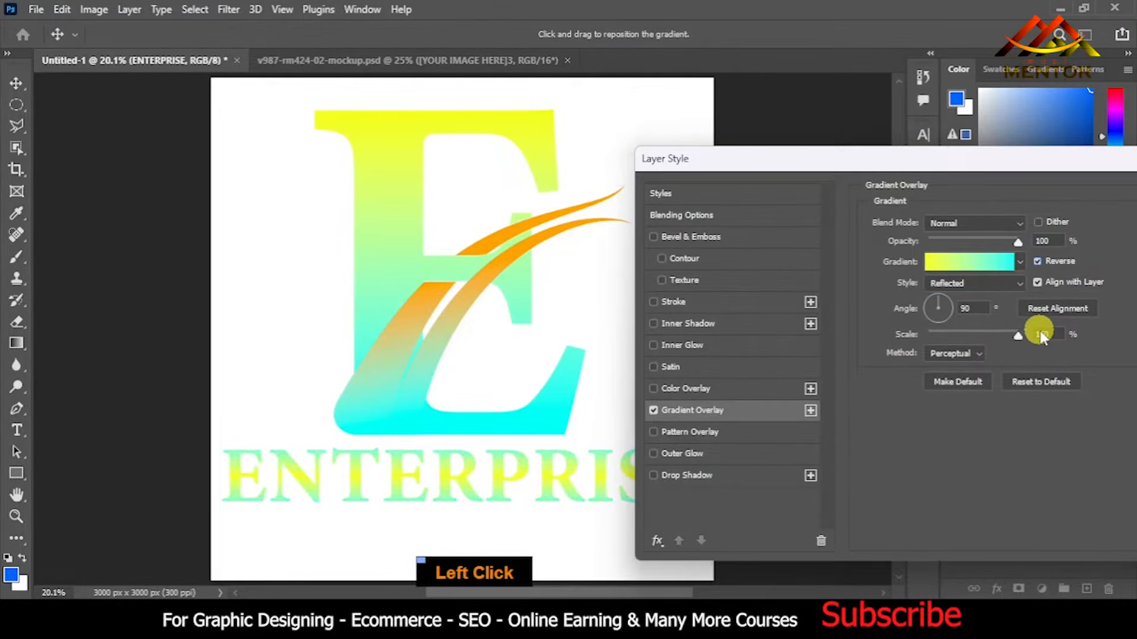
pyautogui.moveTo(967, 187); pyautogui.dragTo(906, 158)
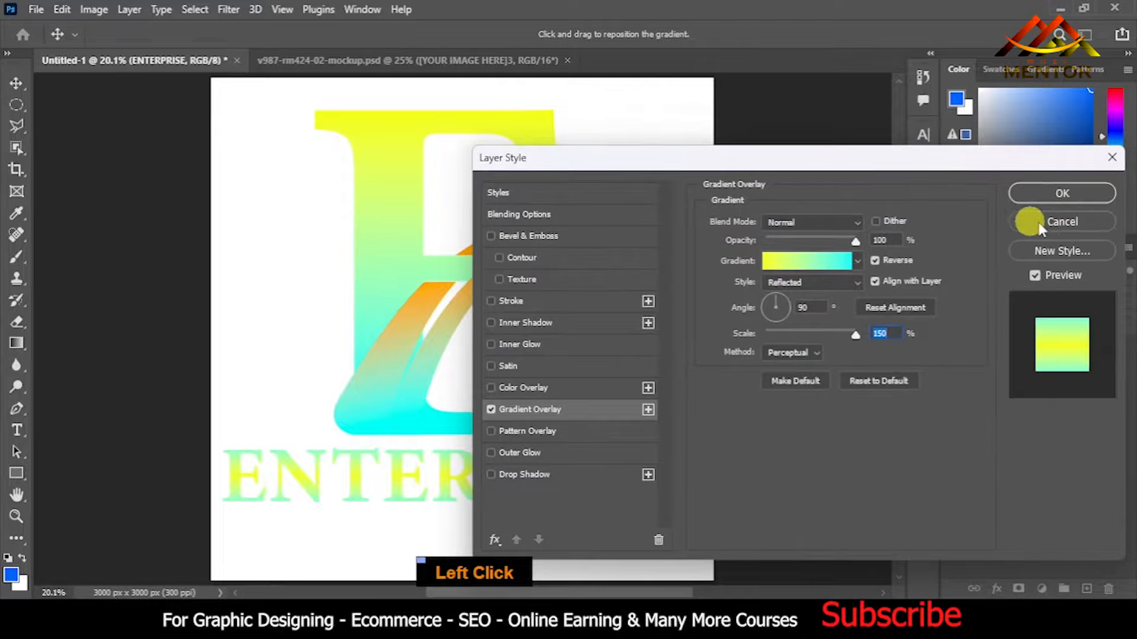
pyautogui.click(1060, 193)
# Step: Stamp the logo without its background onto a new layer and bring it into the mockup's [YOUR IMAGE HERE]3 smart object
pyautogui.click(952, 520)
pyautogui.hotkey('ctrl', 'alt', 'shift', 'e')
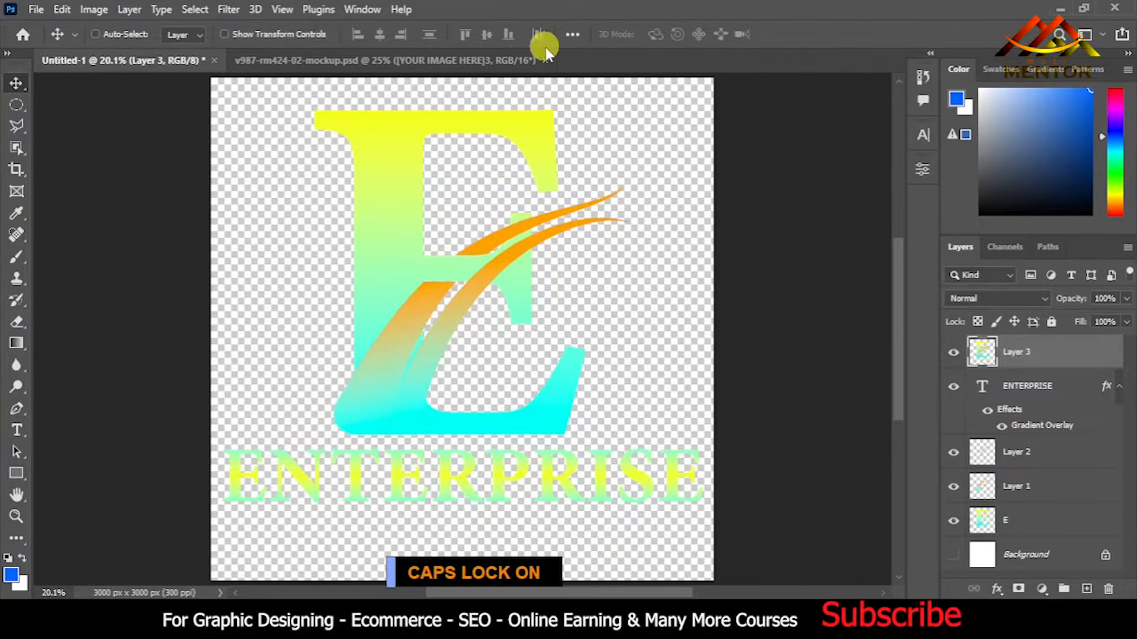
pyautogui.click(521, 59)
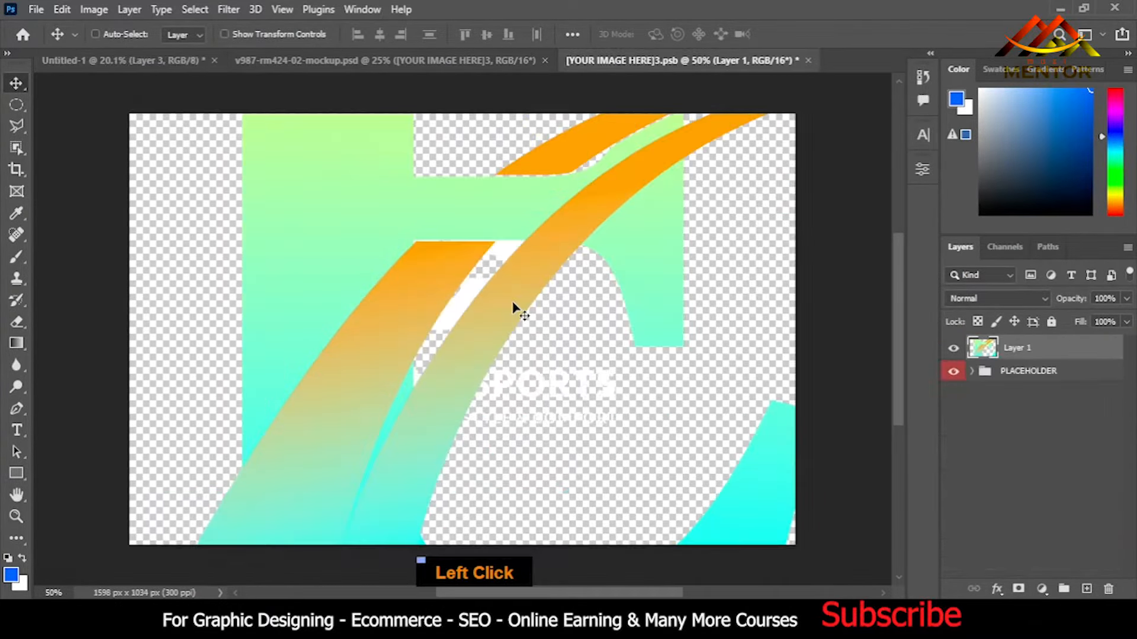
# Step: Scale the pasted logo down to fit inside the smart object's canvas and center it
pyautogui.hotkey('ctrl', 't')
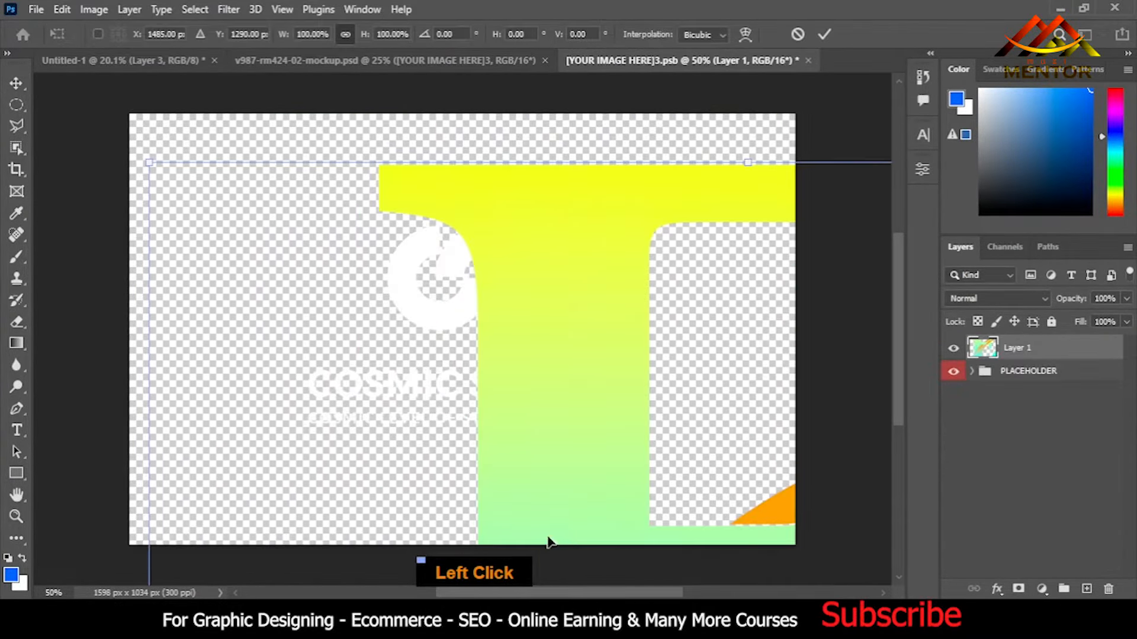
pyautogui.moveTo(513, 310); pyautogui.dragTo(540, 414)
pyautogui.moveTo(646, 538); pyautogui.dragTo(360, 217)
pyautogui.moveTo(223, 525); pyautogui.dragTo(305, 460)
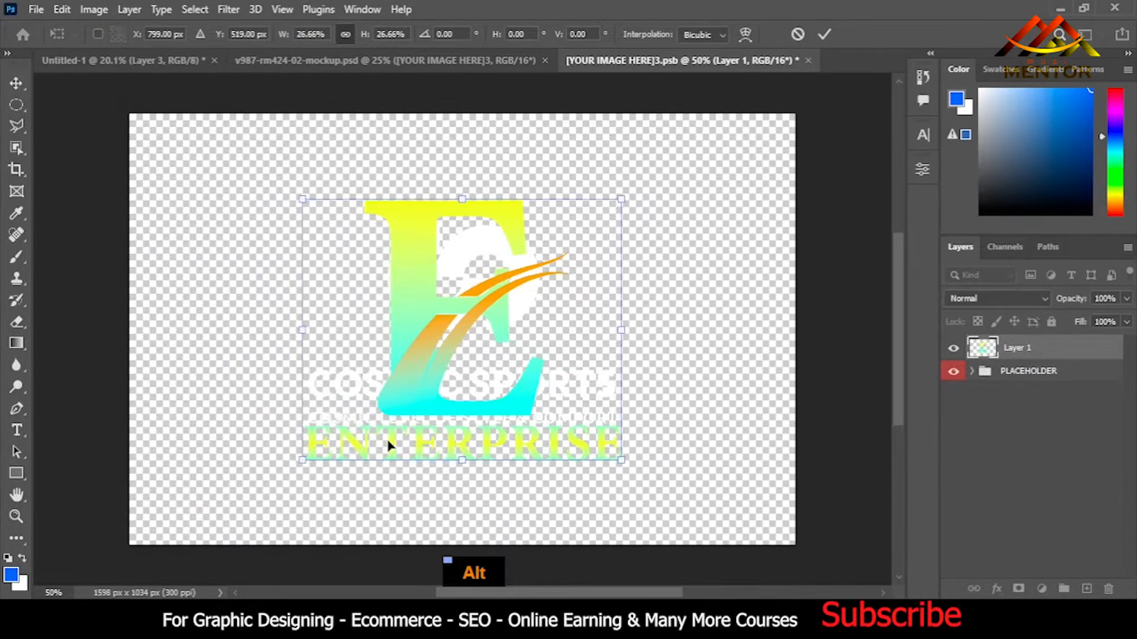
pyautogui.moveTo(406, 443); pyautogui.dragTo(427, 437)
pyautogui.moveTo(324, 462); pyautogui.dragTo(335, 450)
pyautogui.moveTo(415, 425); pyautogui.dragTo(411, 417)
pyautogui.press('Return')
# Step: Hide the PLACEHOLDER group, save the smart object, view the updated mockup and return to the Untitled-1 logo document
pyautogui.click(953, 371)
pyautogui.hotkey('ctrl', 's')
pyautogui.click(415, 60)
pyautogui.click(625, 64)
pyautogui.click(125, 60)
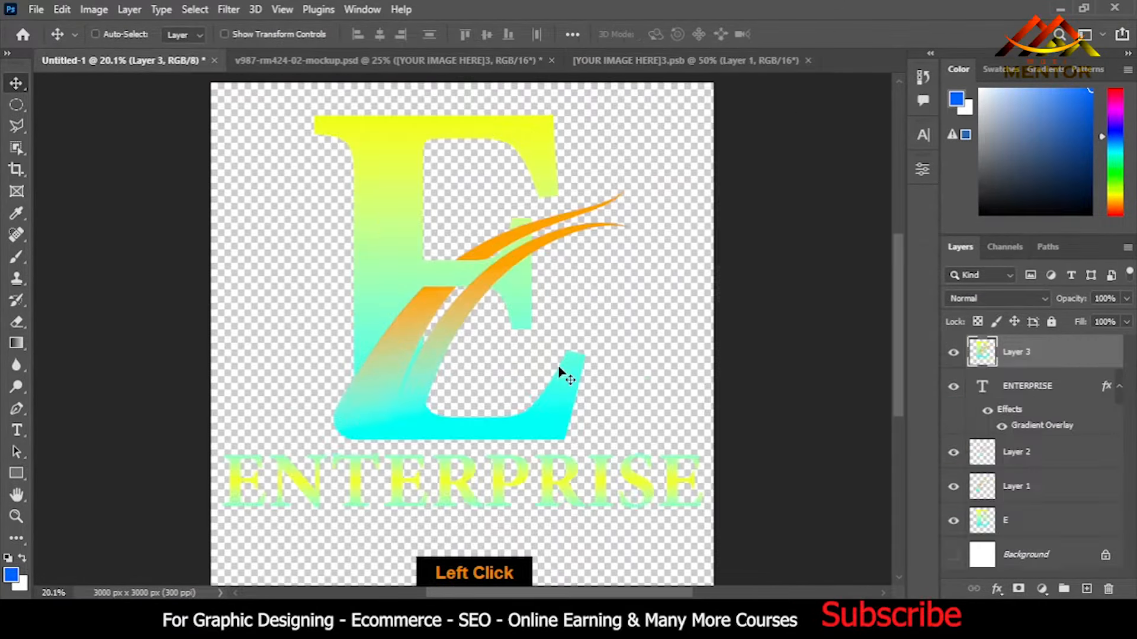
# Step: Create a new blank 200 x 200 px document at 300 ppi with a white background
pyautogui.hotkey('ctrl', 'n')
pyautogui.click(355, 326)
pyautogui.click(886, 569)
# Step: Draw a diagonal line with a 1 px black stroke from the canvas's upper-left corner to its lower-right corner
pyautogui.click(20, 409)
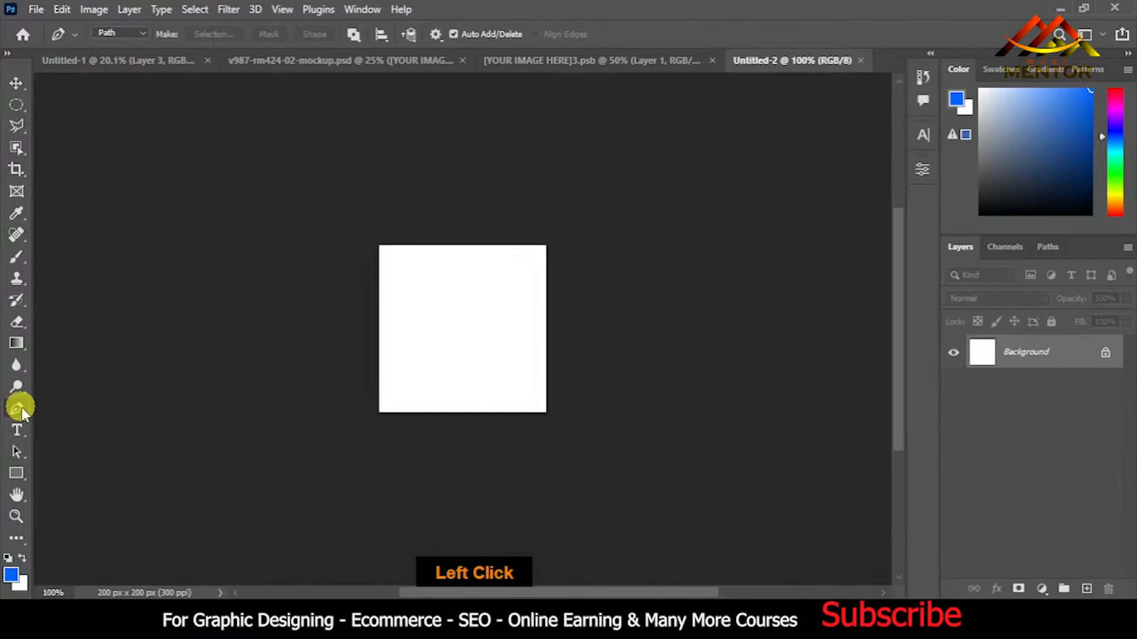
pyautogui.click(17, 473)
pyautogui.click(81, 537)
pyautogui.hotkey('ctrl', '=')
pyautogui.hotkey('ctrl', '=')
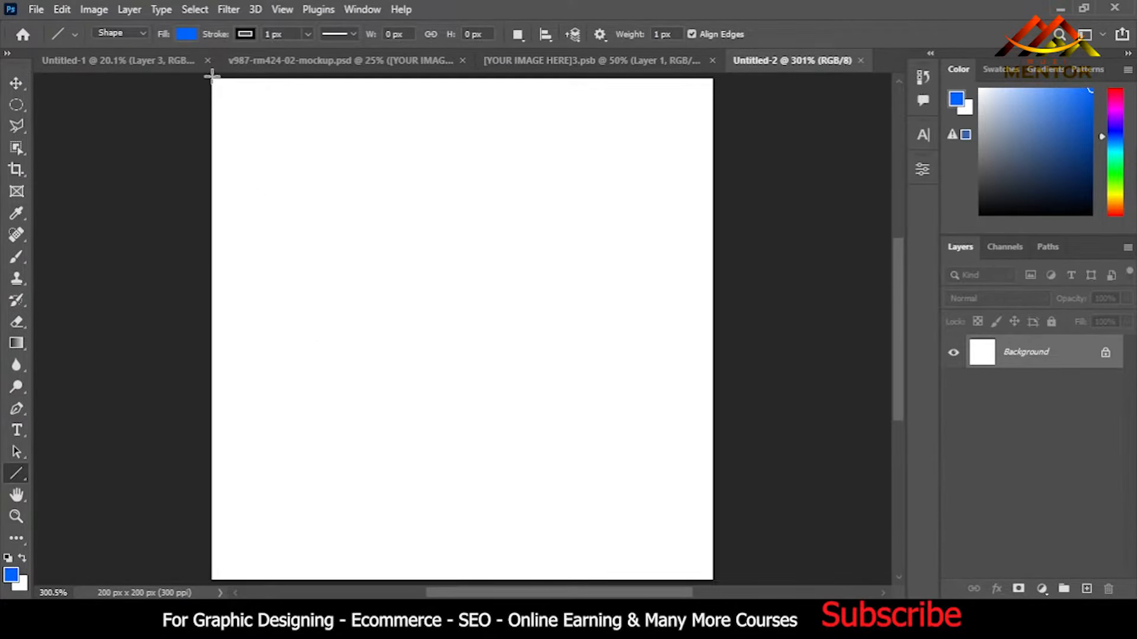
pyautogui.moveTo(212, 75); pyautogui.dragTo(712, 579)
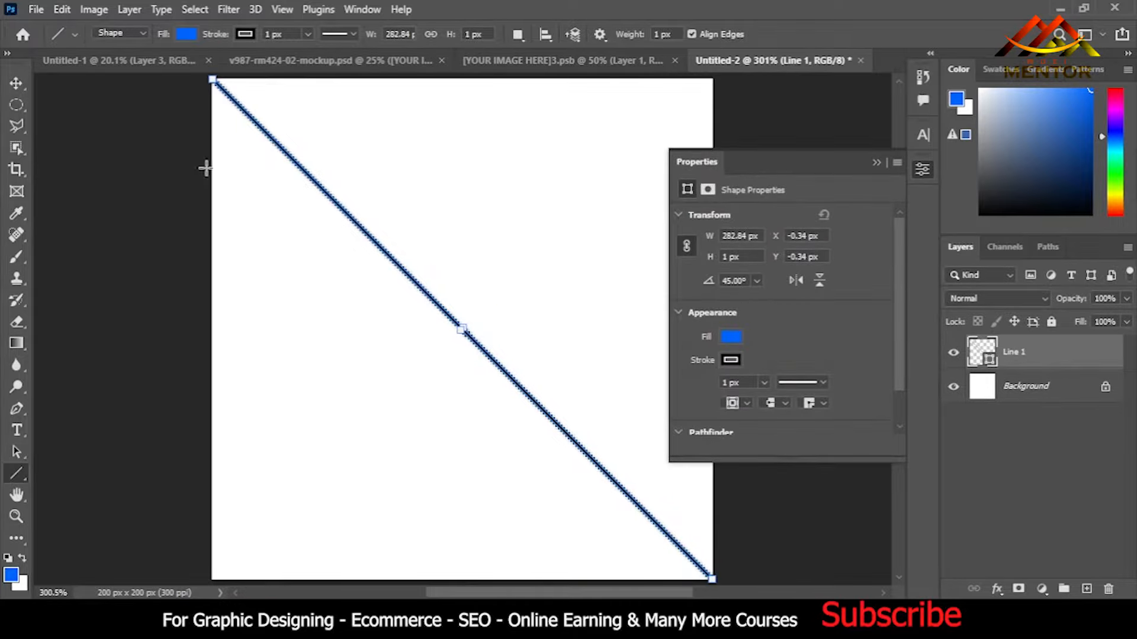
pyautogui.click(16, 82)
pyautogui.click(876, 162)
pyautogui.hotkey('ctrl', 'j')
pyautogui.press('Right')
pyautogui.press('Right')
pyautogui.press('Right')
pyautogui.press('Right')
pyautogui.press('Right')
pyautogui.press('Right')
pyautogui.press('Right')
pyautogui.press('Right')
pyautogui.press('Right')
pyautogui.press('Right')
pyautogui.press('Right')
pyautogui.press('Right')
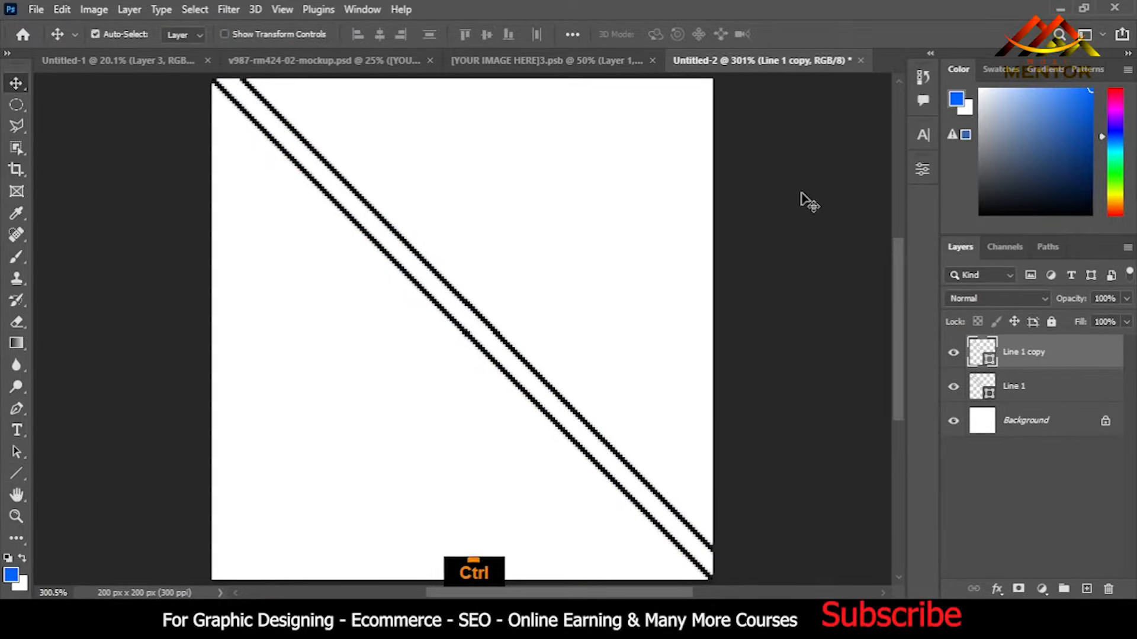
pyautogui.hotkey('alt', 'Right')
pyautogui.press('Right')
pyautogui.press('Right')
pyautogui.press('Right')
pyautogui.press('Right')
pyautogui.press('Right')
pyautogui.press('Right')
pyautogui.press('Right')
pyautogui.press('Right')
pyautogui.press('Right')
pyautogui.press('Right')
pyautogui.press('Right')
pyautogui.press('Right')
pyautogui.press('Right')
pyautogui.press('Right')
pyautogui.press('Right')
pyautogui.press('Right')
pyautogui.keyDown('ctrl'); pyautogui.click(1089, 386); pyautogui.keyUp('ctrl')
pyautogui.moveTo(1090, 386); pyautogui.dragTo(1108, 588)
# Step: Duplicate the diagonal line and shift the copy about 15 px to the right
pyautogui.hotkey('alt', 'Right')
pyautogui.press('Right')
pyautogui.press('Right')
pyautogui.press('Right')
pyautogui.press('Right')
pyautogui.press('Right')
pyautogui.press('Right')
pyautogui.press('Right')
pyautogui.press('Right')
pyautogui.press('Right')
pyautogui.press('Right')
pyautogui.press('Right')
pyautogui.press('Right')
pyautogui.press('Right')
pyautogui.press('Right')
pyautogui.press('Right')
pyautogui.press('Right')
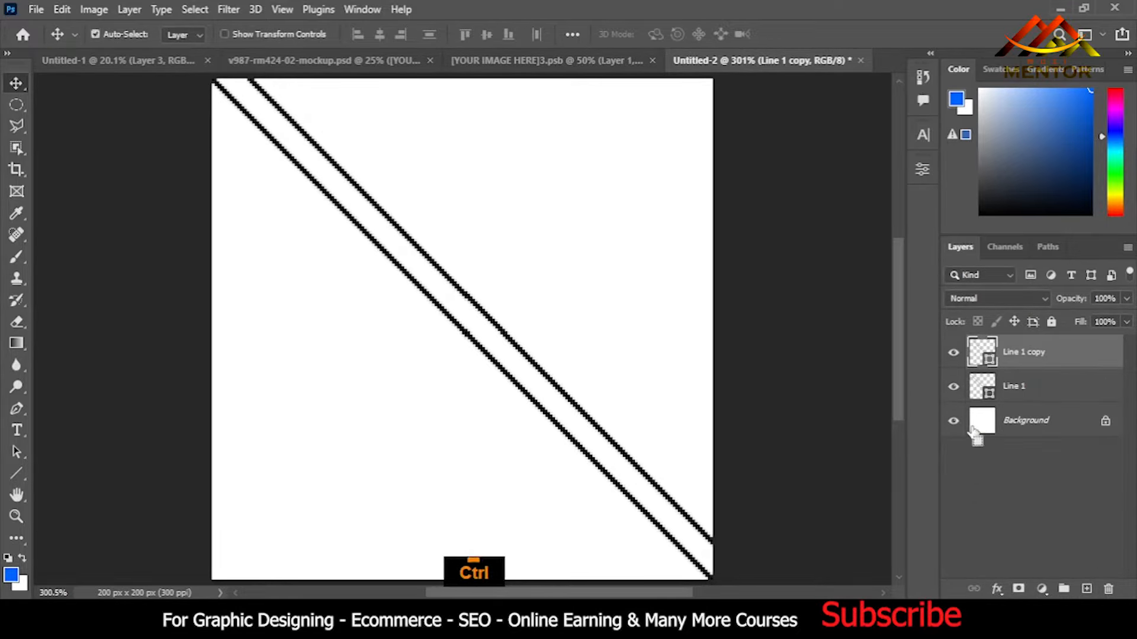
# Step: Add two more copies of the diagonal line, each shifted about 15 px to the right of the previous one
pyautogui.hotkey('ctrl', 'j')
pyautogui.press('Right')
pyautogui.press('Right')
pyautogui.press('Right')
pyautogui.press('Right')
pyautogui.press('Right')
pyautogui.press('Right')
pyautogui.press('Right')
pyautogui.press('Right')
pyautogui.press('Right')
pyautogui.press('Right')
pyautogui.press('Right')
pyautogui.press('Right')
pyautogui.press('Right')
pyautogui.press('Right')
pyautogui.press('Right')
pyautogui.press('Right')
pyautogui.hotkey('ctrl', 'j')
pyautogui.press('Right')
pyautogui.press('Right')
pyautogui.press('Right')
pyautogui.press('Right')
pyautogui.press('Right')
pyautogui.press('Right')
pyautogui.press('Right')
pyautogui.press('Right')
pyautogui.press('Right')
pyautogui.press('Right')
pyautogui.press('Right')
pyautogui.press('Right')
pyautogui.press('Right')
pyautogui.press('Right')
pyautogui.press('Right')
pyautogui.press('Right')
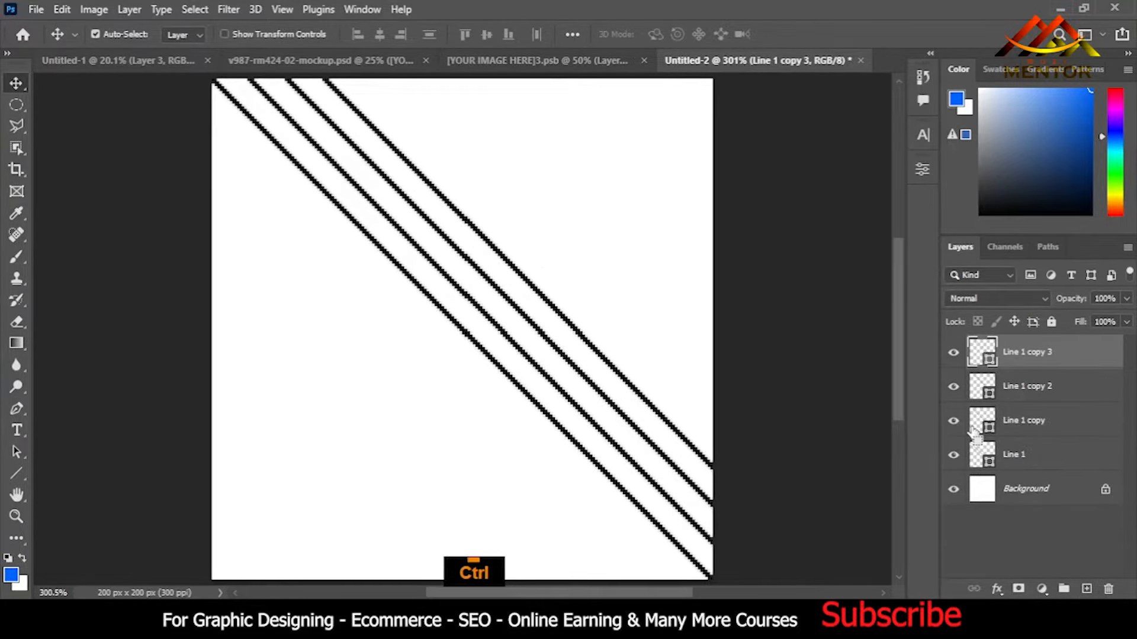
# Step: Duplicate the rightmost diagonal line twice more, offsetting each copy to the right by the same spacing
pyautogui.hotkey('ctrl', '-')
pyautogui.hotkey('ctrl', 'j')
pyautogui.press('Right')
pyautogui.press('Right')
pyautogui.press('Right')
pyautogui.press('Right')
pyautogui.press('Right')
pyautogui.press('Right')
pyautogui.press('Right')
pyautogui.press('Right')
pyautogui.press('Right')
pyautogui.press('Right')
pyautogui.press('Right')
pyautogui.press('Right')
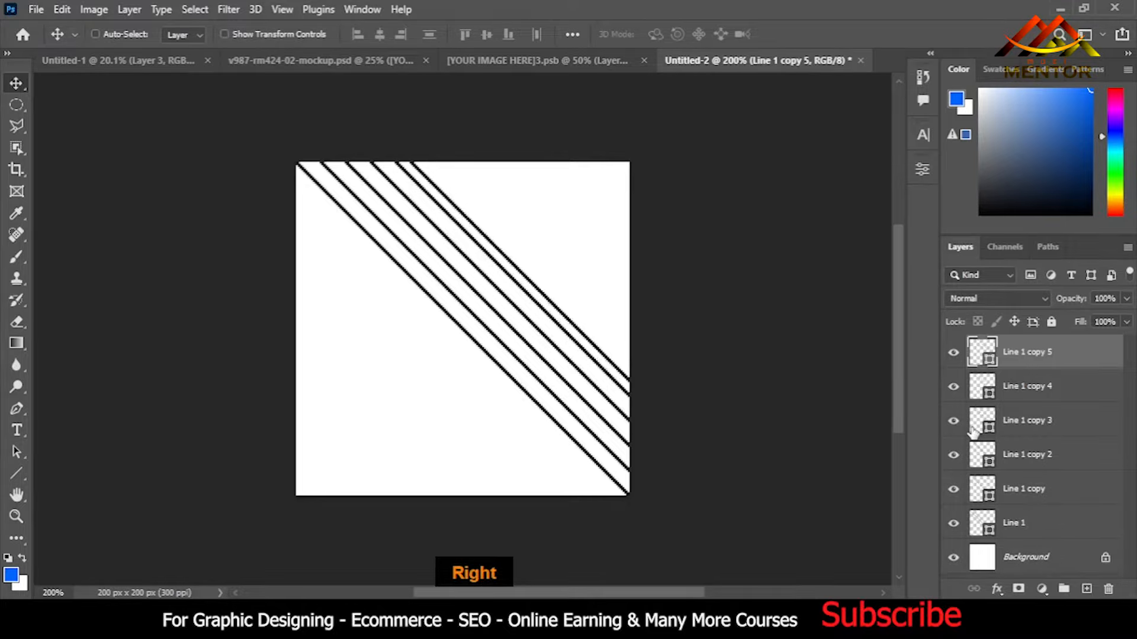
# Step: Duplicate all the diagonal lines together, shift them right at even spacing, and fill the canvas's upper-right corner with two more line copies
pyautogui.moveTo(248, 120); pyautogui.dragTo(782, 535)
pyautogui.hotkey('ctrl', 'j')
pyautogui.press('Right')
pyautogui.press('Right')
pyautogui.press('Right')
pyautogui.press('Right')
pyautogui.press('Right')
pyautogui.press('Right')
pyautogui.press('Right')
pyautogui.press('Right')
pyautogui.press('Right')
pyautogui.press('Right')
pyautogui.press('Right')
pyautogui.press('Right')
pyautogui.press('Right')
pyautogui.press('Right')
pyautogui.press('Right')
pyautogui.press('Right')
pyautogui.press('Right')
pyautogui.press('Right')
pyautogui.press('Right')
pyautogui.press('Right')
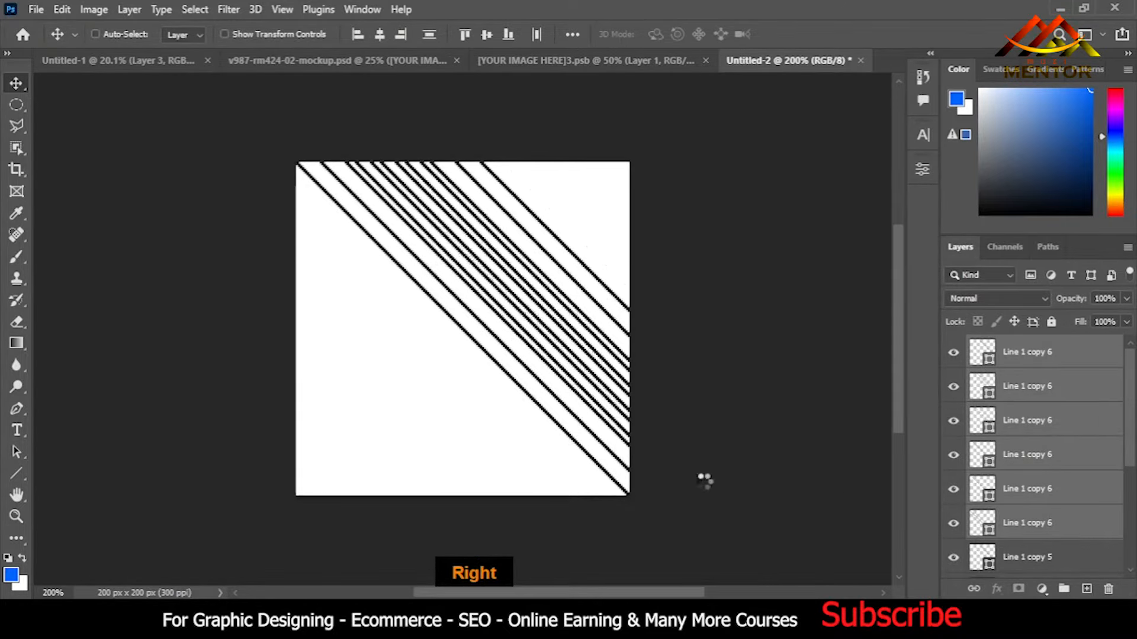
pyautogui.press('Right')
pyautogui.press('Right')
pyautogui.press('Right')
pyautogui.press('Right')
pyautogui.press('Right')
pyautogui.press('Right')
pyautogui.press('Right')
pyautogui.press('Right')
pyautogui.press('Right')
pyautogui.press('Right')
pyautogui.press('Right')
pyautogui.press('Right')
pyautogui.press('Right')
pyautogui.press('Right')
pyautogui.press('Right')
pyautogui.press('Right')
pyautogui.press('Right')
pyautogui.press('Right')
pyautogui.press('Right')
pyautogui.press('Right')
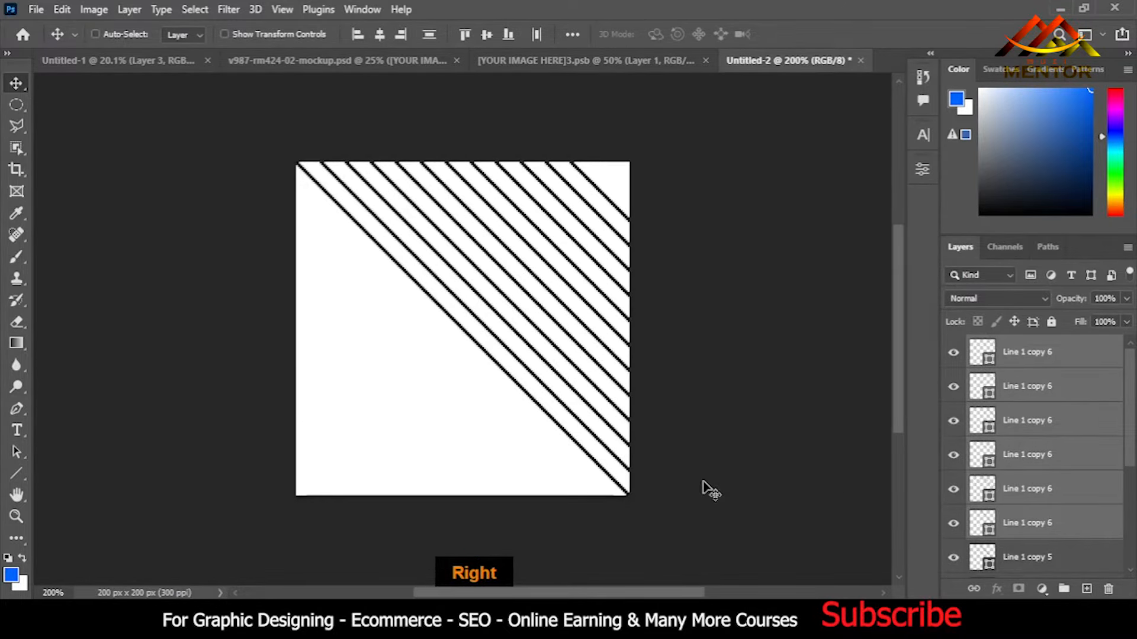
pyautogui.click(1053, 355)
pyautogui.hotkey('ctrl', 'j')
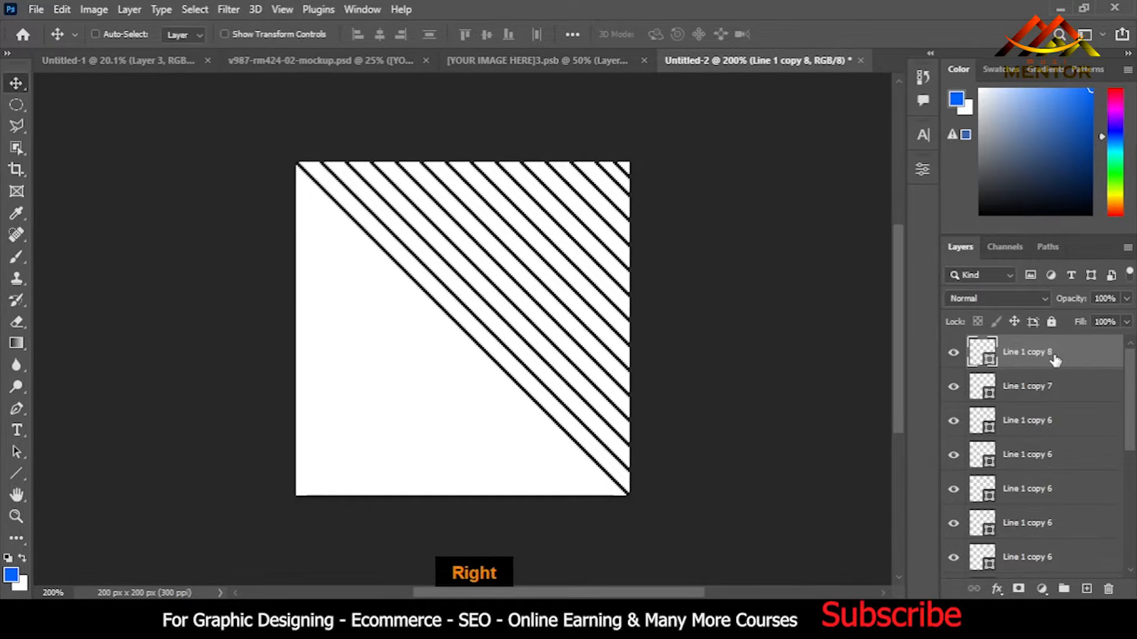
# Step: Duplicate the whole set of diagonal lines and shift the copies left until they fill the canvas's lower-left half
pyautogui.moveTo(256, 120); pyautogui.dragTo(785, 547)
pyautogui.hotkey('ctrl', 'j')
pyautogui.press('Left')
pyautogui.press('Left')
pyautogui.press('Left')
pyautogui.press('Left')
pyautogui.press('Left')
pyautogui.press('Left')
pyautogui.press('Left')
pyautogui.press('Left')
pyautogui.press('Left')
pyautogui.press('Left')
pyautogui.press('Left')
pyautogui.press('Left')
pyautogui.press('Left')
pyautogui.press('Left')
pyautogui.press('Left')
pyautogui.press('Left')
pyautogui.press('Left')
pyautogui.press('Left')
pyautogui.press('Left')
pyautogui.press('Left')
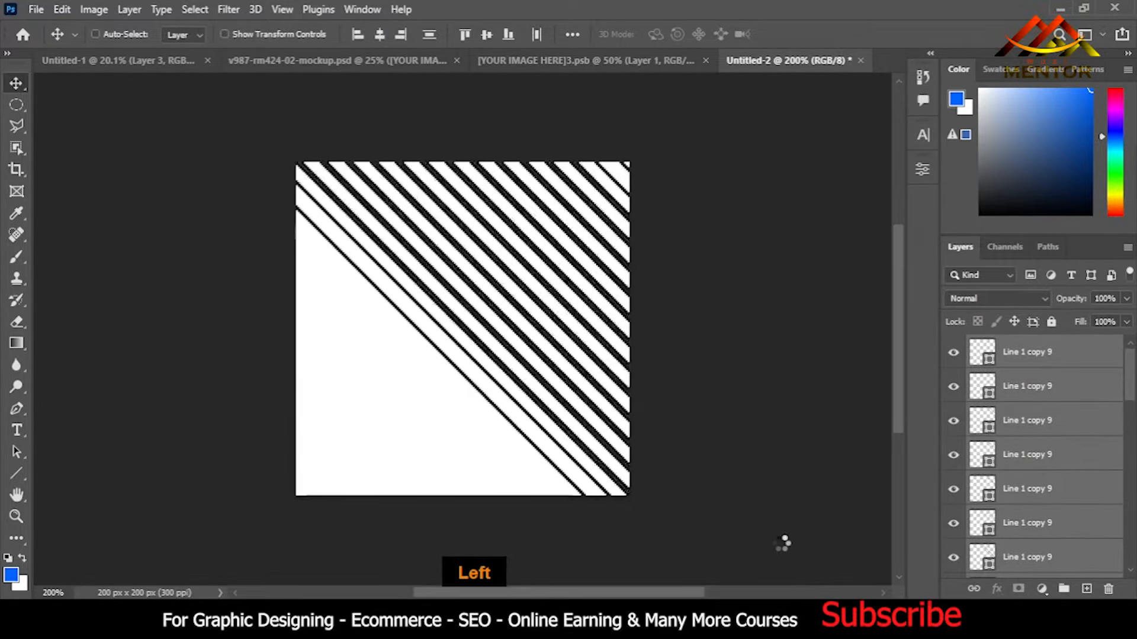
pyautogui.press('Left')
pyautogui.press('Left')
pyautogui.press('Left')
pyautogui.press('Left')
pyautogui.press('Left')
pyautogui.press('Left')
pyautogui.press('Left')
pyautogui.press('Left')
pyautogui.press('Left')
pyautogui.press('Left')
pyautogui.press('Left')
pyautogui.press('Left')
pyautogui.press('Left')
pyautogui.press('Left')
pyautogui.press('Left')
pyautogui.press('Left')
pyautogui.press('Left')
pyautogui.press('Left')
pyautogui.press('Left')
pyautogui.press('Left')
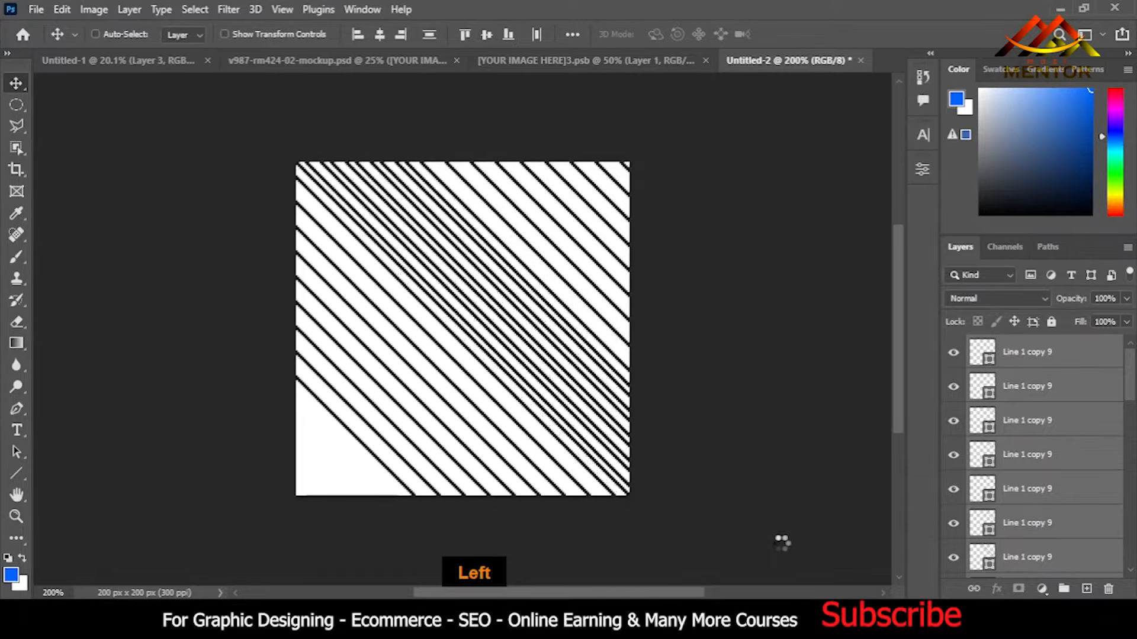
pyautogui.press('Left')
pyautogui.press('Left')
pyautogui.press('Left')
pyautogui.press('Left')
pyautogui.press('Left')
pyautogui.press('Right')
pyautogui.press('Right')
pyautogui.press('Right')
pyautogui.press('Right')
pyautogui.press('Right')
pyautogui.press('Left')
pyautogui.press('Left')
pyautogui.press('Left')
pyautogui.press('Left')
pyautogui.press('Left')
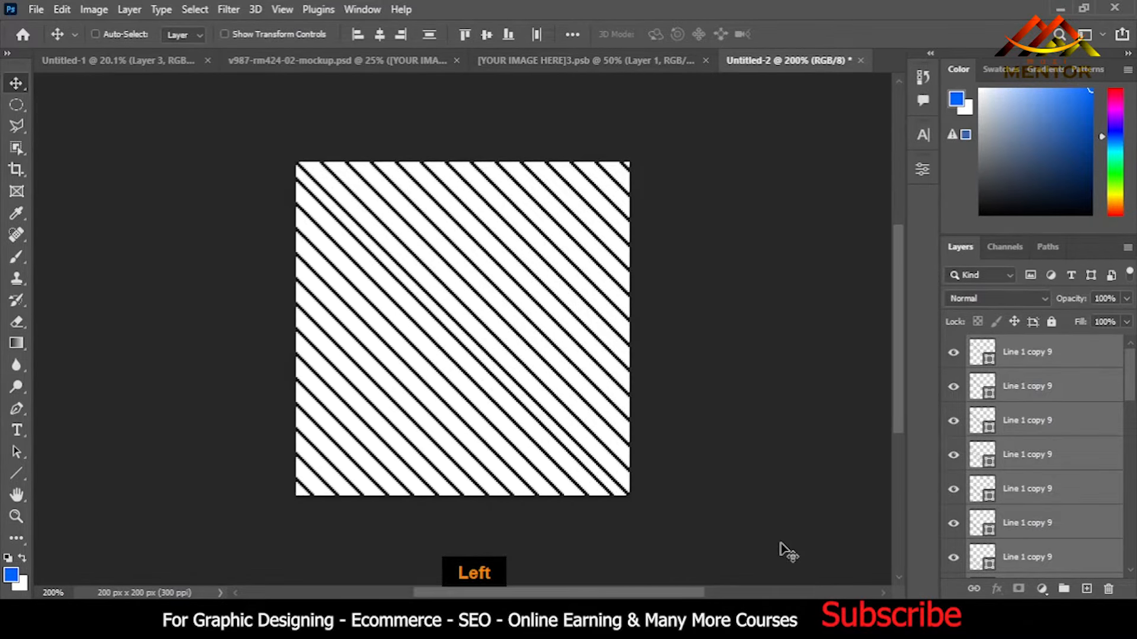
# Step: Duplicate all the diagonal lines, rotate the copies 90°, and move them about 8 px right to form a crosshatch over the canvas
pyautogui.hotkey('ctrl', '-')
pyautogui.moveTo(155, 136); pyautogui.dragTo(819, 490)
pyautogui.hotkey('ctrl', 'j')
pyautogui.rightClick(484, 335)
pyautogui.hotkey('ctrl', 't')
pyautogui.rightClick(451, 249)
pyautogui.click(527, 536)
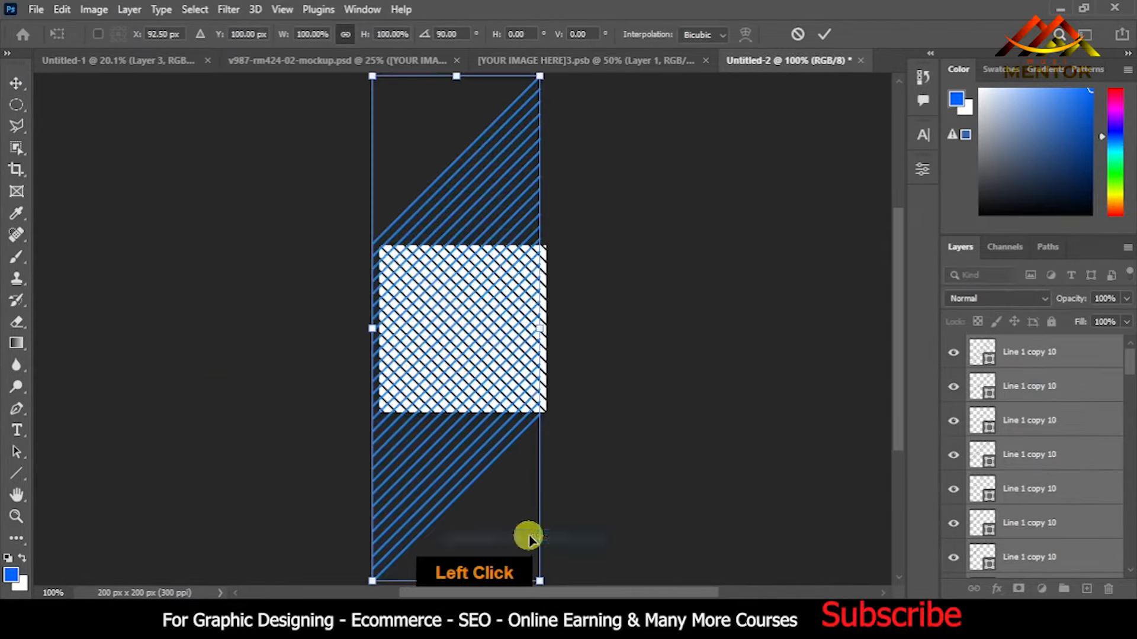
pyautogui.press('Right')
pyautogui.press('Right')
pyautogui.press('Right')
pyautogui.press('Right')
pyautogui.press('Right')
pyautogui.press('Right')
pyautogui.press('Right')
pyautogui.press('Right')
pyautogui.hotkey('ctrl', '+')
pyautogui.press('Return')
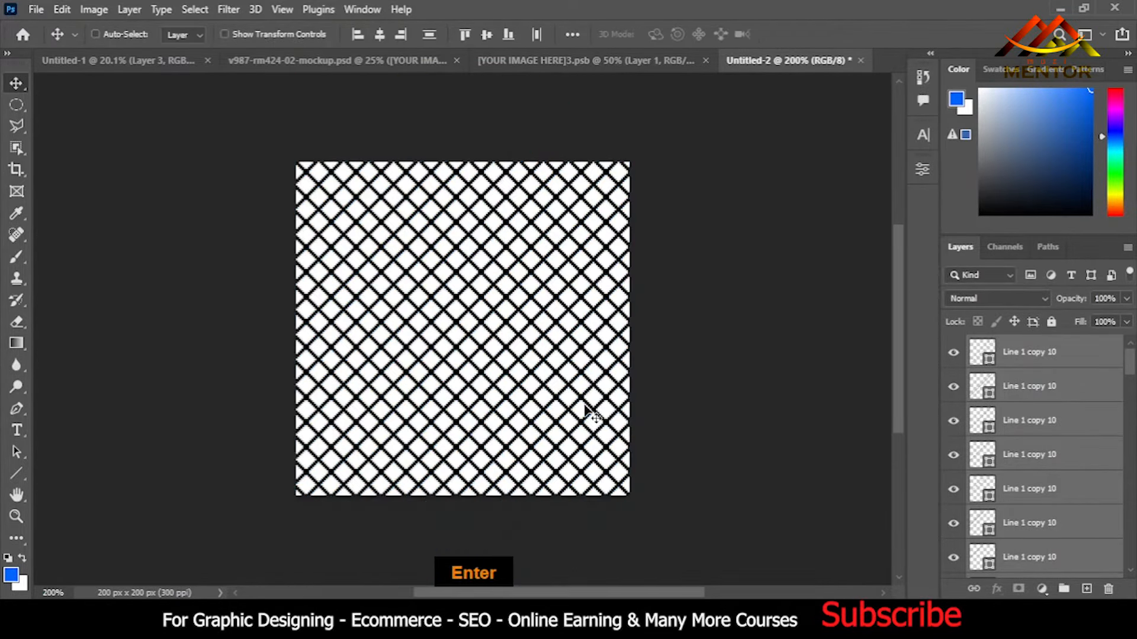
# Step: Hide the white background and stamp all visible lines into one new merged layer
pyautogui.scroll(-5, 1046, 456)
pyautogui.click(954, 562)
pyautogui.hotkey('ctrl', '-')
pyautogui.hotkey('ctrl', '-')
pyautogui.keyDown('ctrl'); pyautogui.moveTo(278, 172); pyautogui.dragTo(665, 338); pyautogui.keyUp('ctrl')
pyautogui.hotkey('ctrl', 'shift', 'alt', 'e')
# Step: Hide all the individual line layers so only the merged crosshatch layer stays visible
pyautogui.scroll(15, 967, 448)
pyautogui.moveTo(953, 389); pyautogui.dragTo(953, 478)
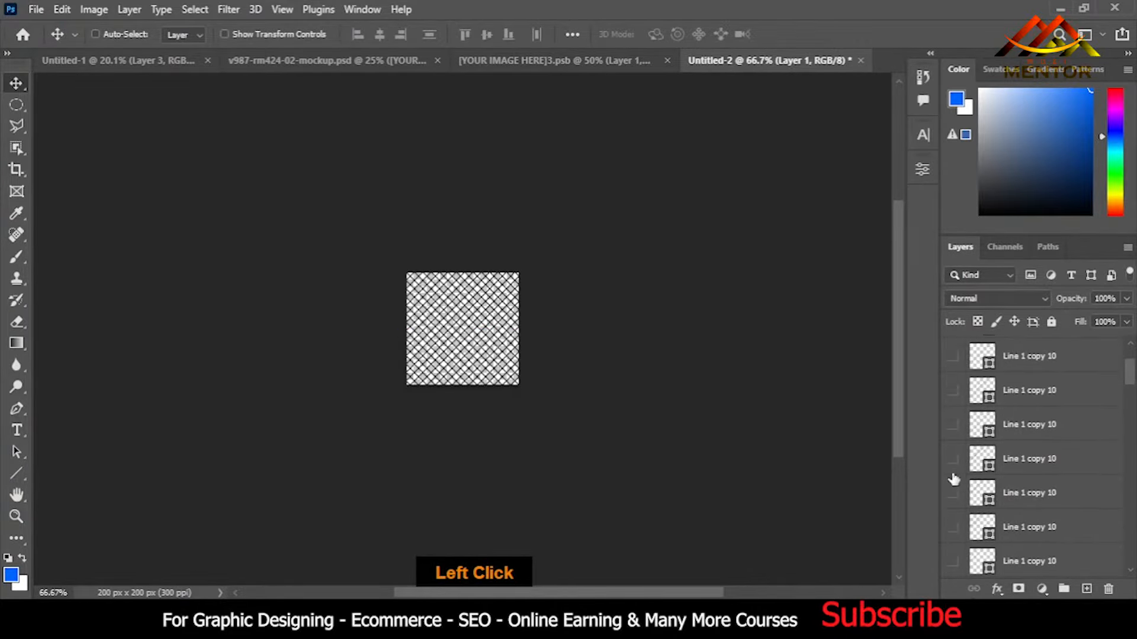
pyautogui.scroll(-2, 1041, 477)
pyautogui.scroll(8, 1004, 411)
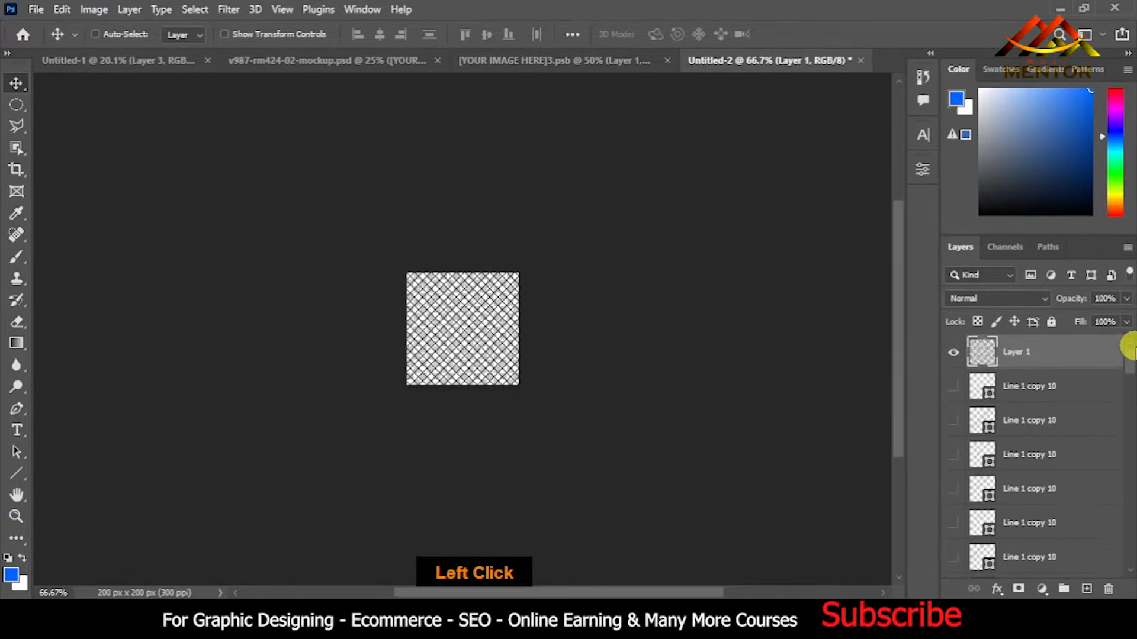
pyautogui.hotkey('ctrl', '=')
pyautogui.click(954, 354)
# Step: Scale the merged crosshatch down slightly about its centre and move a duplicate left until only its right edge covers the left margin
pyautogui.hotkey('ctrl', 't')
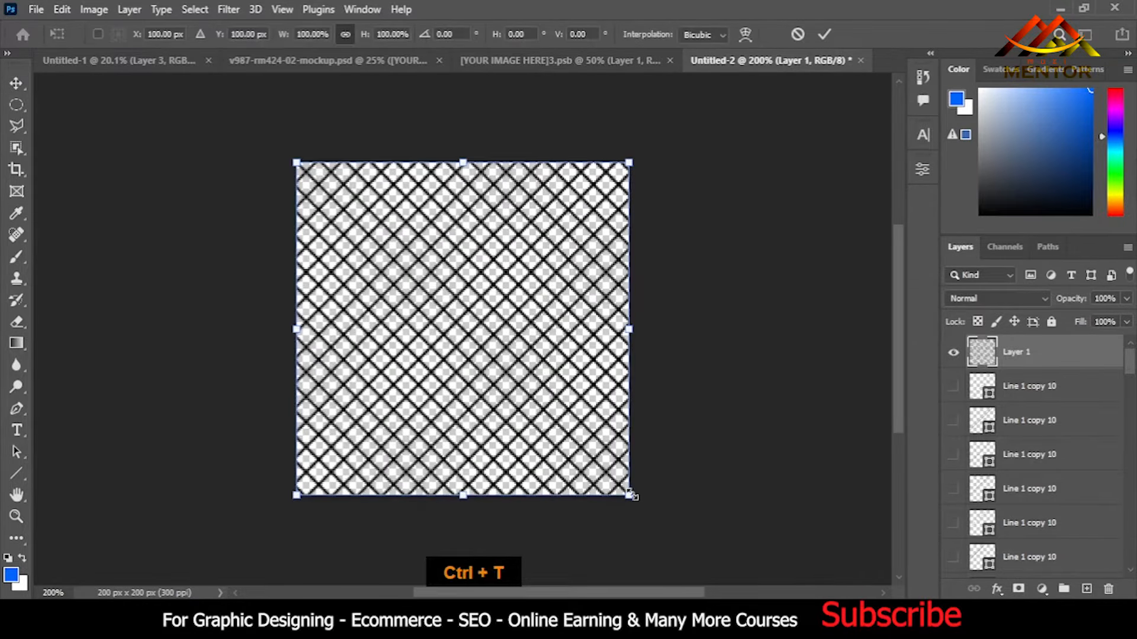
pyautogui.moveTo(630, 495); pyautogui.dragTo(616, 482)
pyautogui.press('Return')
pyautogui.hotkey('ctrl', 'j')
pyautogui.moveTo(547, 416); pyautogui.dragTo(269, 416)
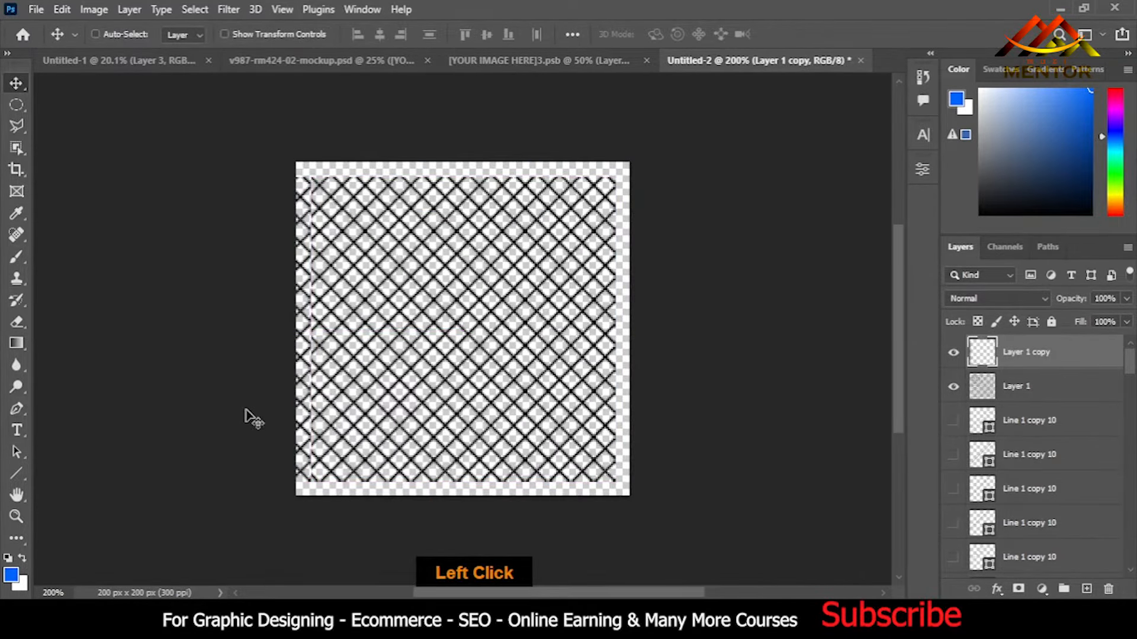
# Step: Delete a narrow vertical strip along the left side of the original crosshatch layer using a rectangular selection, and deselect
pyautogui.hotkey('ctrl', '=')
pyautogui.rightClick(17, 105)
pyautogui.click(88, 104)
pyautogui.moveTo(214, 84); pyautogui.dragTo(251, 459)
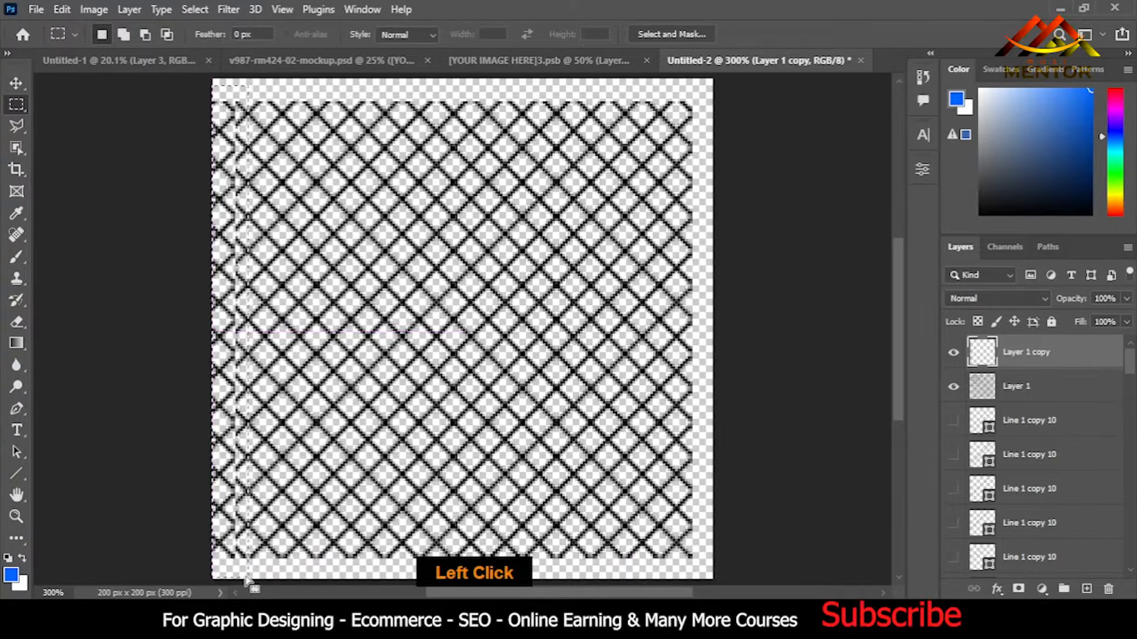
pyautogui.click(1030, 396)
pyautogui.press('Delete')
pyautogui.click(1040, 364)
pyautogui.hotkey('ctrl', 'd')
pyautogui.click(17, 84)
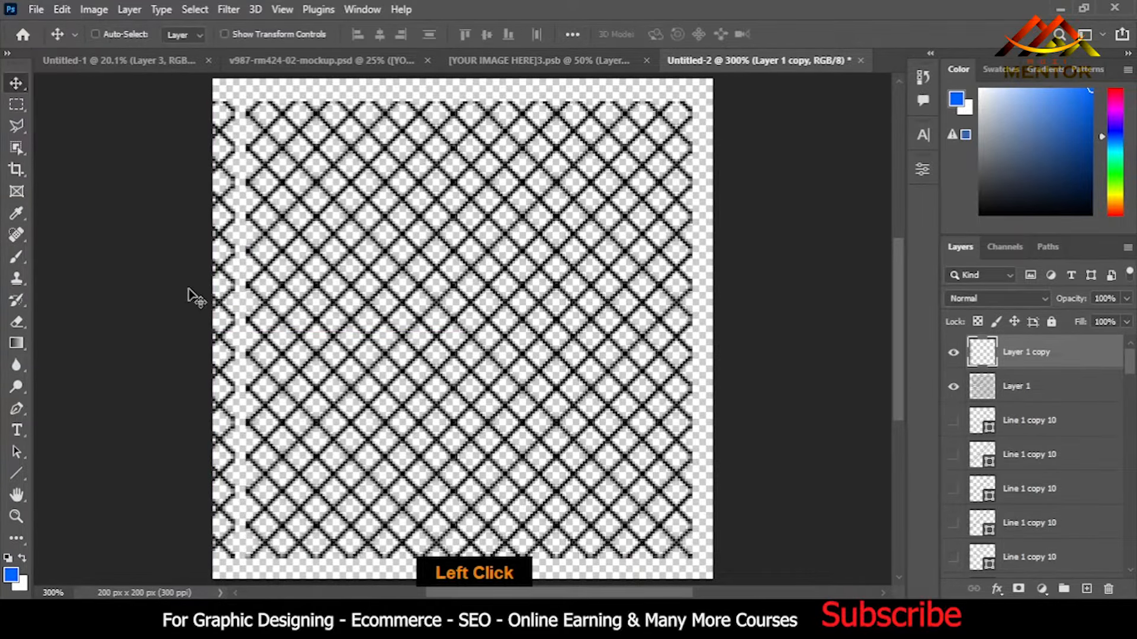
# Step: Move the duplicate crosshatch around the original to test the side seam and delete the duplicate layer
pyautogui.moveTo(267, 249); pyautogui.dragTo(658, 141)
pyautogui.moveTo(622, 303); pyautogui.dragTo(556, 135)
pyautogui.moveTo(560, 295); pyautogui.dragTo(562, 252)
pyautogui.moveTo(1111, 589); pyautogui.dragTo(1110, 589)
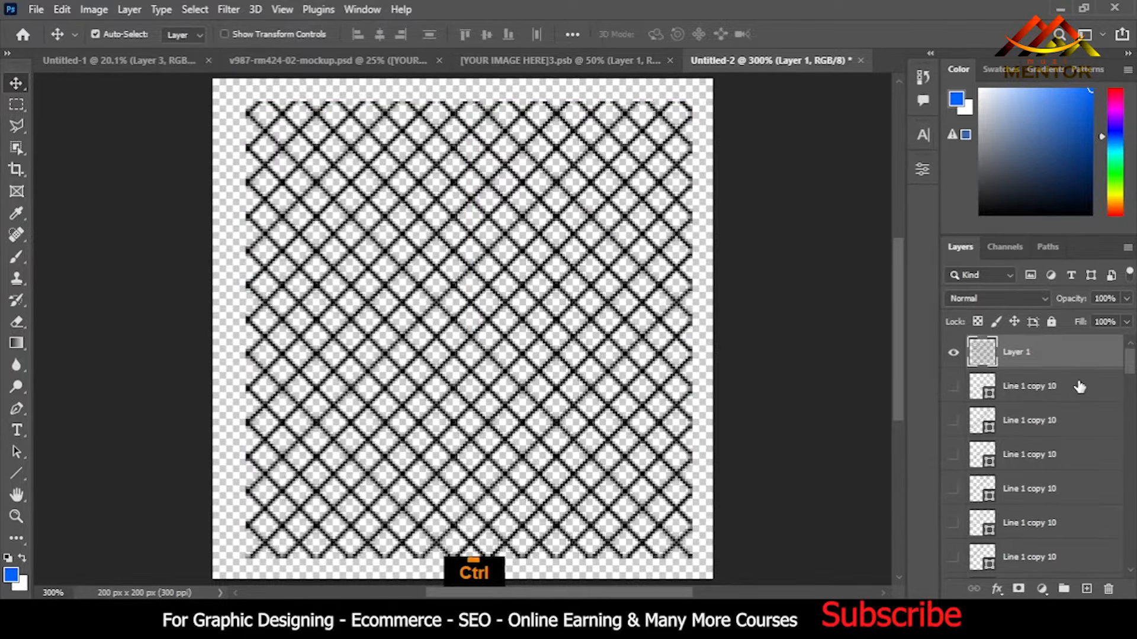
# Step: Place a duplicate crosshatch over the top margin and delete a thin strip along the original's top edge using a rectangular selection
pyautogui.hotkey('ctrl', 'j')
pyautogui.moveTo(490, 503); pyautogui.dragTo(458, 179)
pyautogui.moveTo(456, 365); pyautogui.dragTo(490, 224)
pyautogui.hotkey('alt', '[')
pyautogui.click(19, 100)
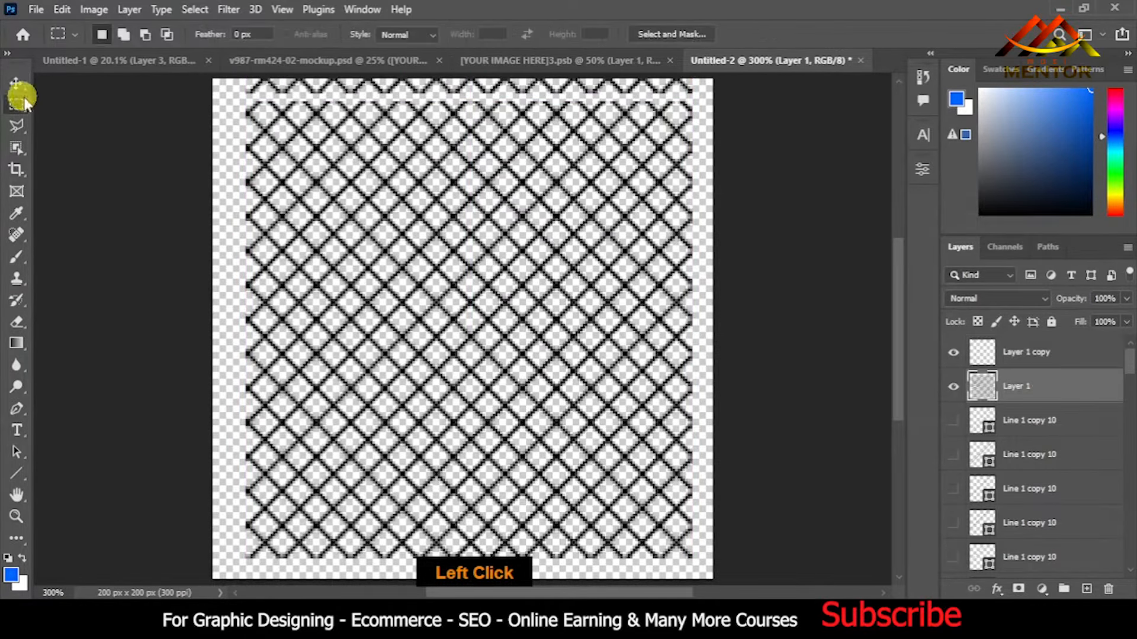
pyautogui.press('Delete')
pyautogui.hotkey('ctrl', 'd')
# Step: Move the duplicate crosshatch back over the trimmed original and delete the duplicate layer
pyautogui.click(1030, 353)
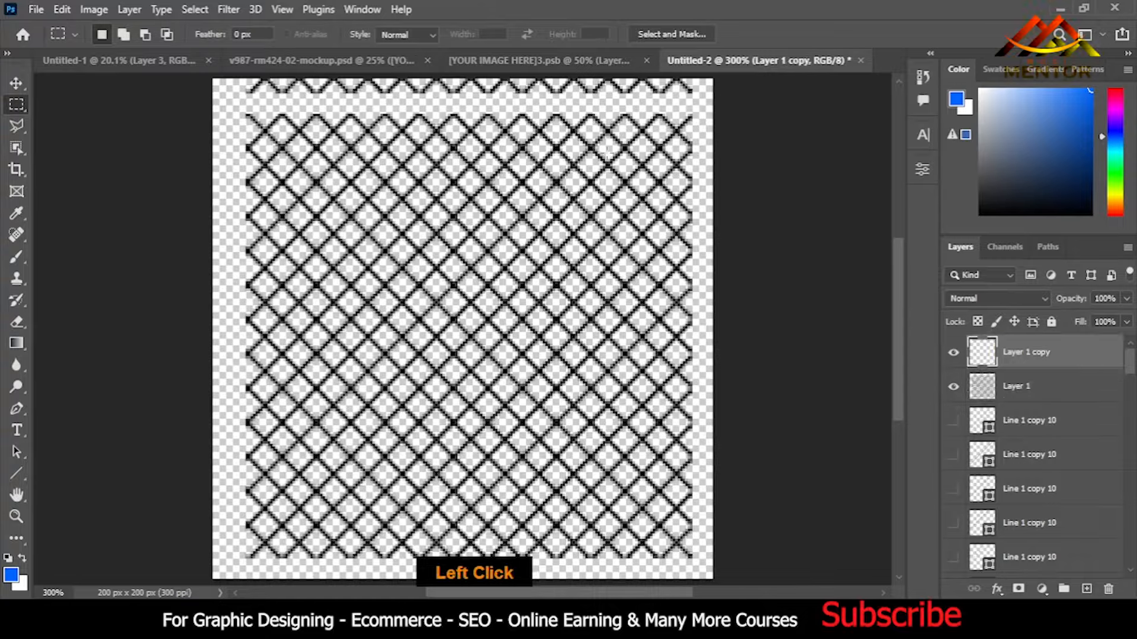
pyautogui.click(16, 84)
pyautogui.moveTo(502, 139); pyautogui.dragTo(631, 304)
pyautogui.moveTo(1099, 558); pyautogui.dragTo(1109, 590)
# Step: Test the tile's seams by moving a fresh duplicate along the crosshatch edges, and delete that duplicate
pyautogui.click(1030, 354)
pyautogui.hotkey('ctrl', 'j')
pyautogui.moveTo(341, 315); pyautogui.dragTo(781, 317)
pyautogui.moveTo(769, 249); pyautogui.dragTo(385, 559)
pyautogui.moveTo(574, 325); pyautogui.dragTo(542, 454)
pyautogui.moveTo(1030, 353); pyautogui.dragTo(1108, 589)
# Step: Scale the crosshatch layer up from its corners until it fills the whole 200 × 200 px canvas
pyautogui.hotkey('ctrl', 't')
pyautogui.moveTo(695, 552); pyautogui.dragTo(713, 580)
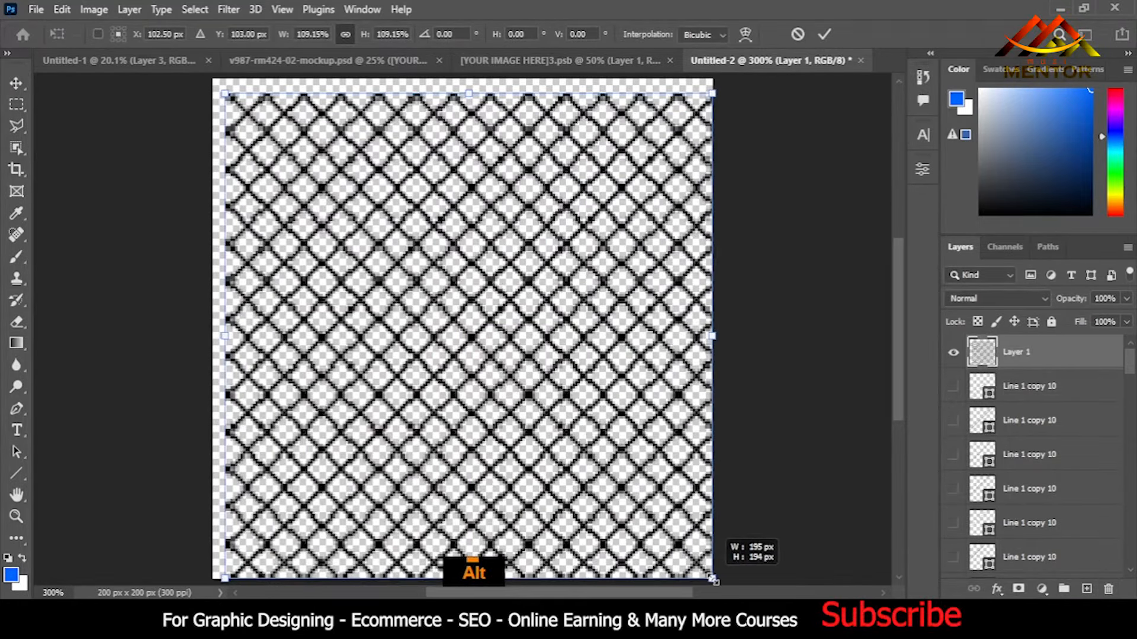
pyautogui.moveTo(226, 95); pyautogui.dragTo(211, 77)
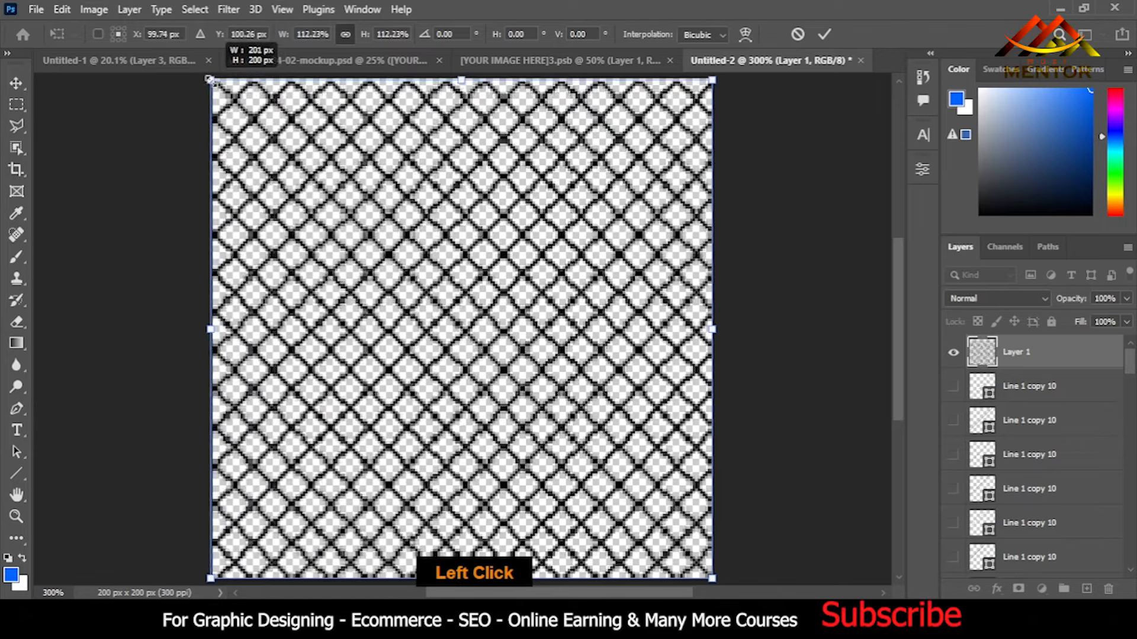
pyautogui.press('Return')
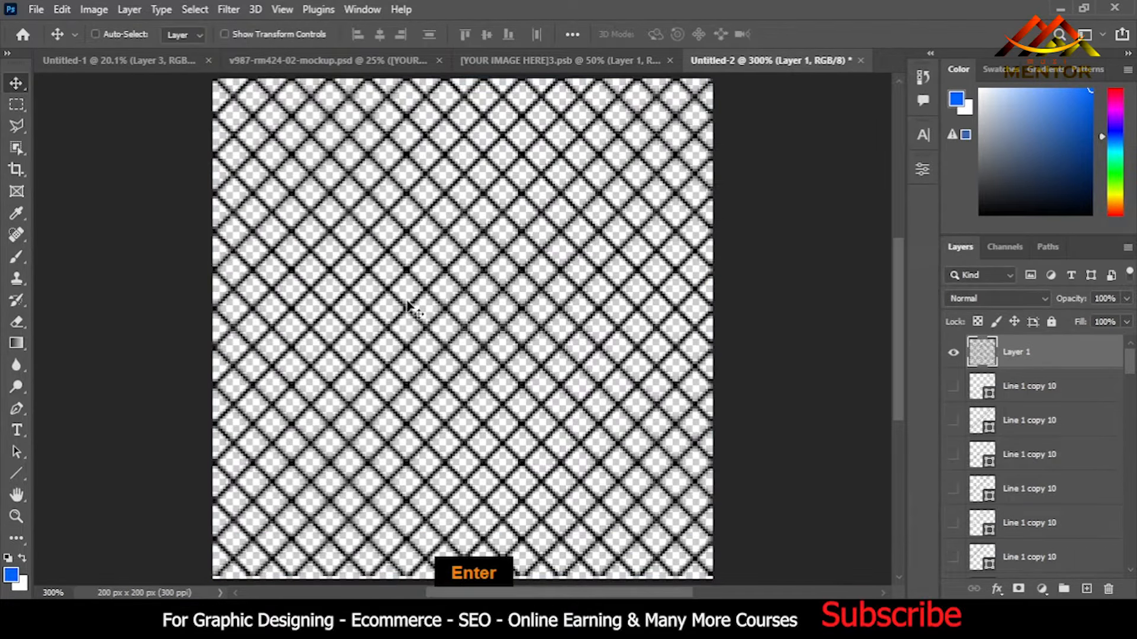
pyautogui.hotkey('ctrl', 't')
pyautogui.moveTo(210, 575); pyautogui.dragTo(209, 578)
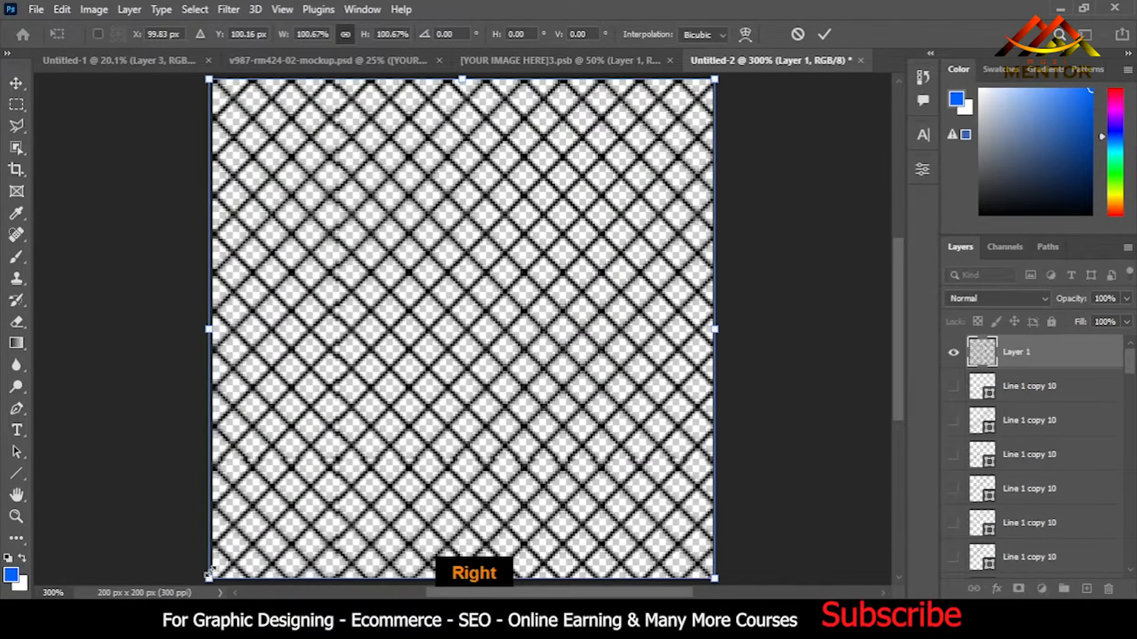
pyautogui.press('Return')
# Step: Define the full-canvas crosshatch as a new pattern
pyautogui.click(61, 9)
pyautogui.click(169, 475)
pyautogui.click(730, 186)
pyautogui.click(148, 60)
pyautogui.doubleClick(1074, 461)
pyautogui.click(1030, 216)
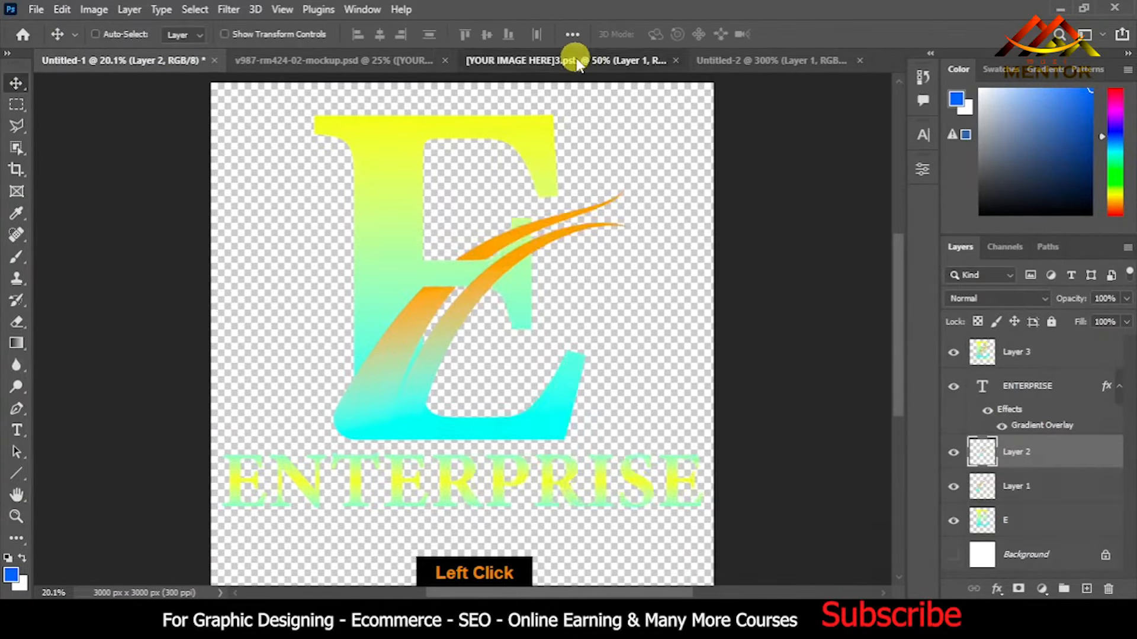
# Step: In the mockup's smart object document, add the crosshatch Pattern Overlay to the logo at 38% opacity with reduced scale, and save it
pyautogui.click(554, 60)
pyautogui.doubleClick(1066, 353)
pyautogui.click(556, 435)
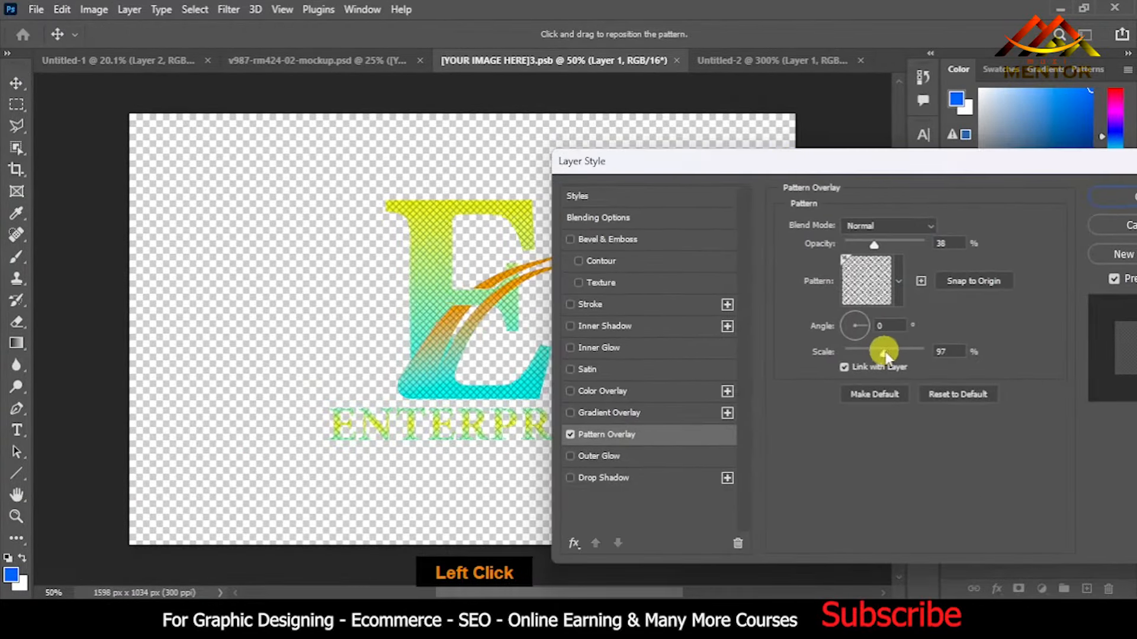
pyautogui.moveTo(858, 348); pyautogui.dragTo(869, 352)
pyautogui.click(1108, 196)
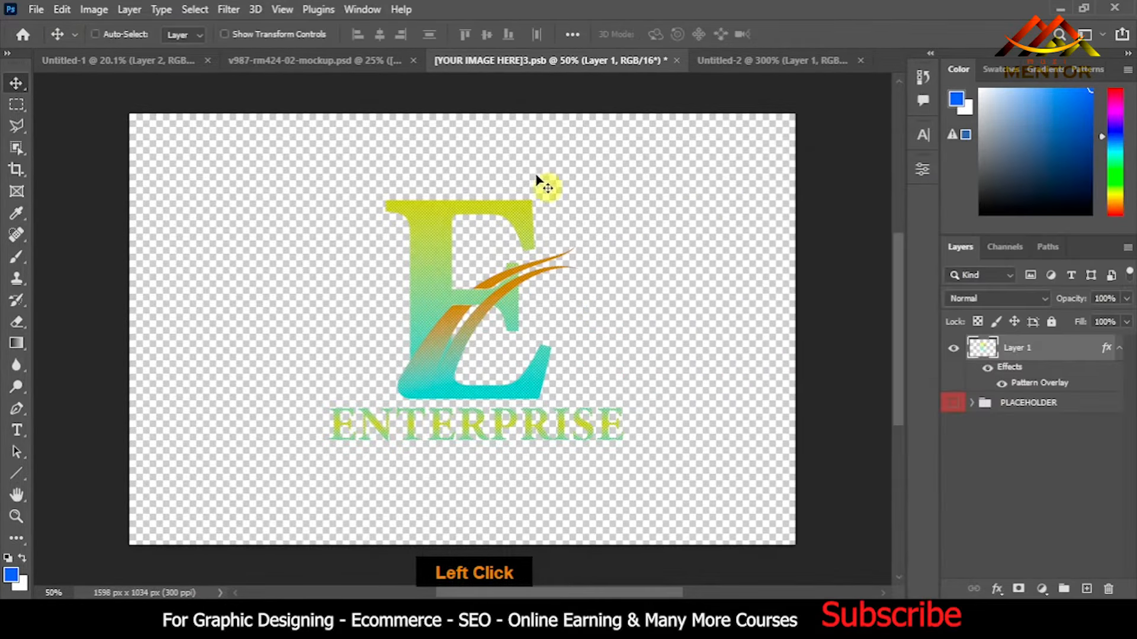
pyautogui.hotkey('ctrl', 's')
pyautogui.click(310, 61)
# Step: In the Untitled-1 logo document, give the E layer the crosshatch Pattern Overlay at 99% scale and about 39% opacity
pyautogui.click(177, 60)
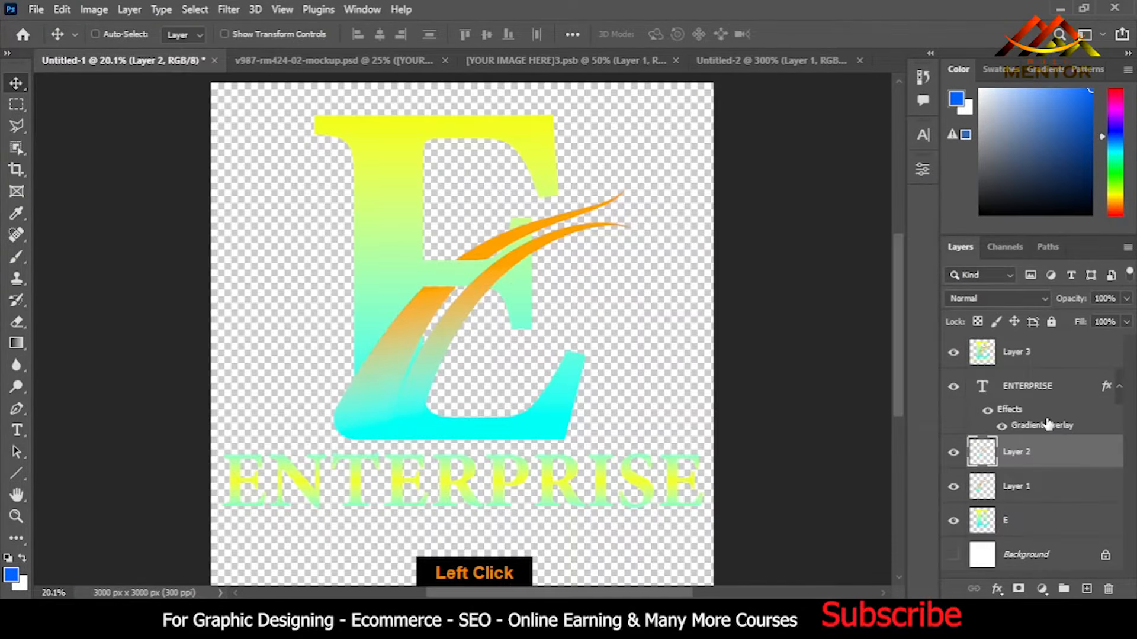
pyautogui.doubleClick(1054, 520)
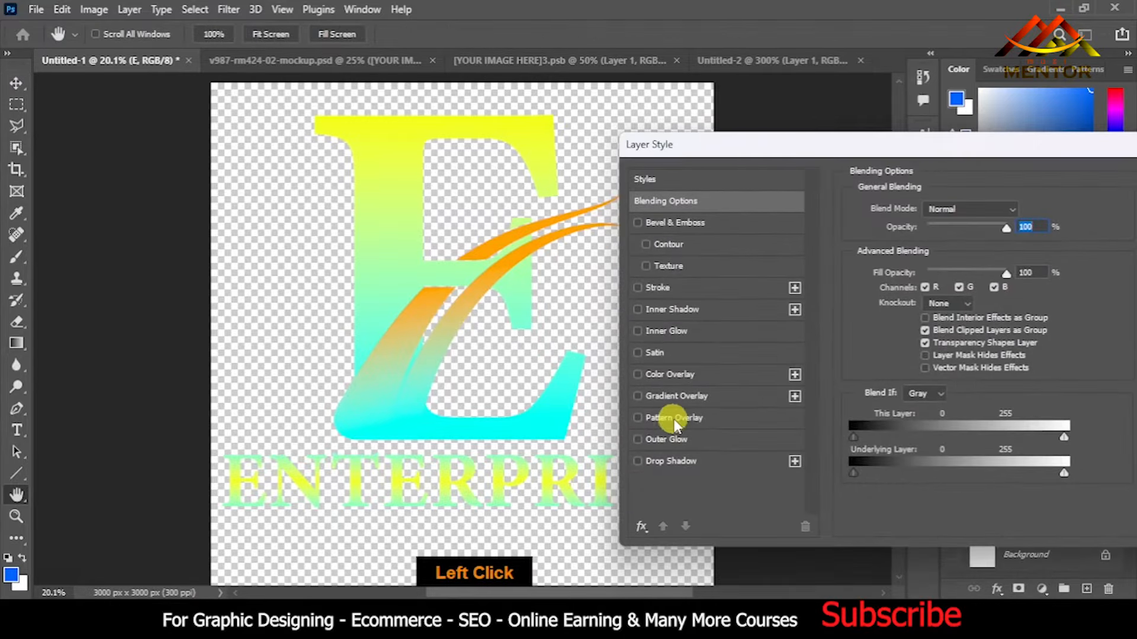
pyautogui.click(669, 417)
pyautogui.moveTo(951, 338); pyautogui.dragTo(953, 337)
pyautogui.click(942, 229)
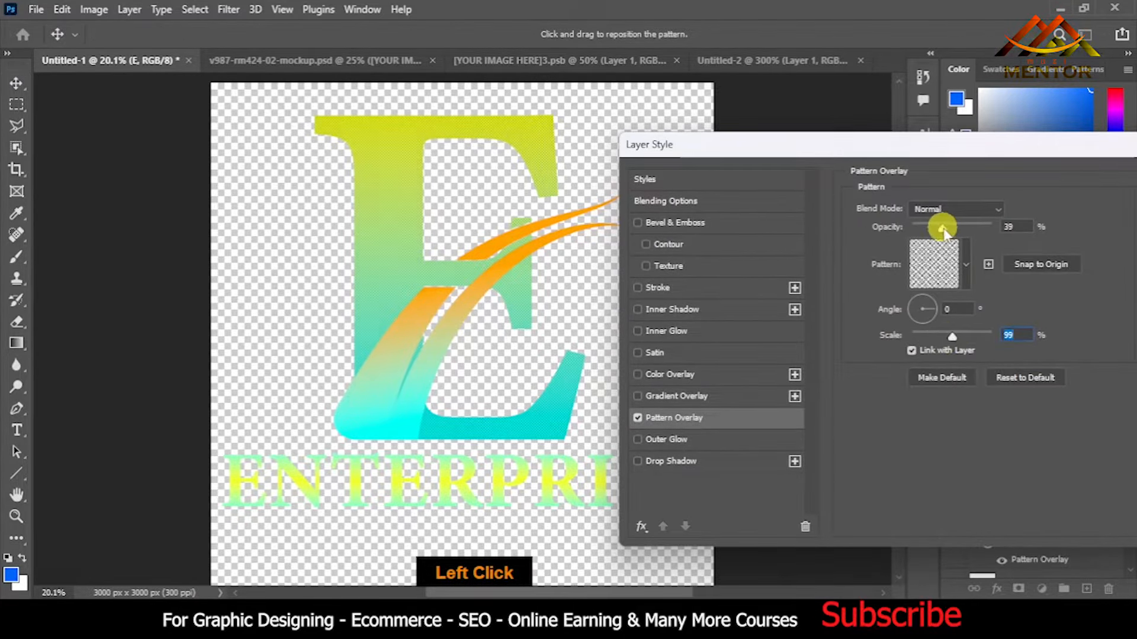
# Step: Add an Inner Bevel to the E layer with about 344% depth and 32 px size, adjust the light angle, and apply the styles
pyautogui.click(662, 225)
pyautogui.moveTo(965, 246); pyautogui.dragTo(957, 246)
pyautogui.moveTo(919, 280); pyautogui.dragTo(946, 248)
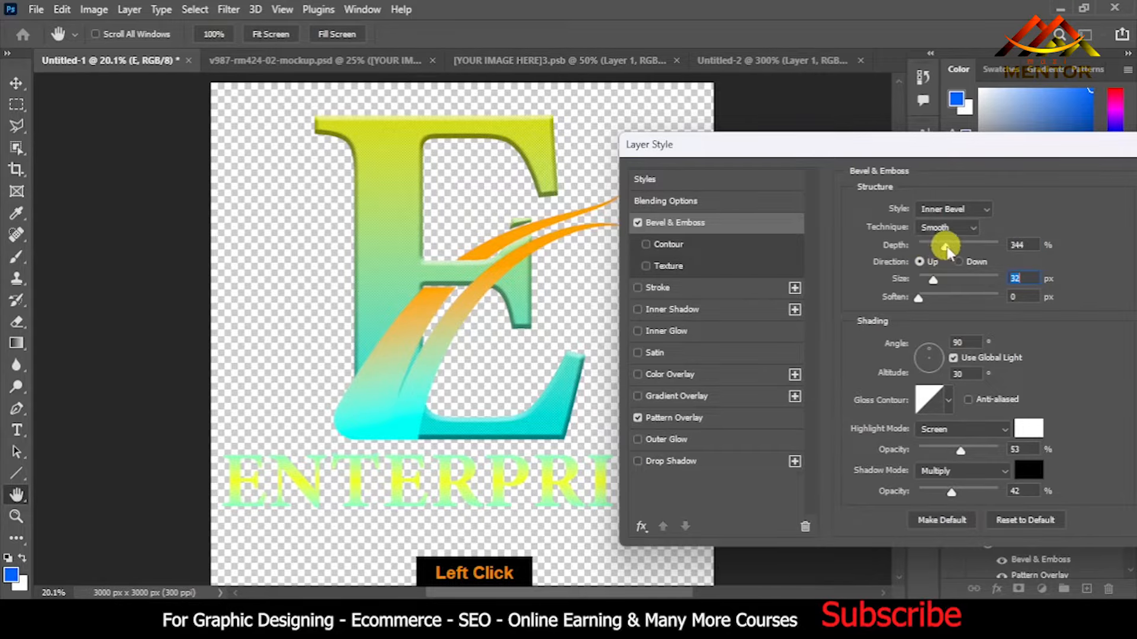
pyautogui.moveTo(937, 367); pyautogui.dragTo(929, 355)
pyautogui.moveTo(1015, 147); pyautogui.dragTo(902, 142)
pyautogui.click(1091, 173)
# Step: Identify the swoosh layers by toggling their visibility and add the crosshatch Pattern Overlay to Layer 1 at 31% opacity
pyautogui.click(953, 487)
pyautogui.click(953, 486)
pyautogui.click(955, 456)
pyautogui.doubleClick(1046, 486)
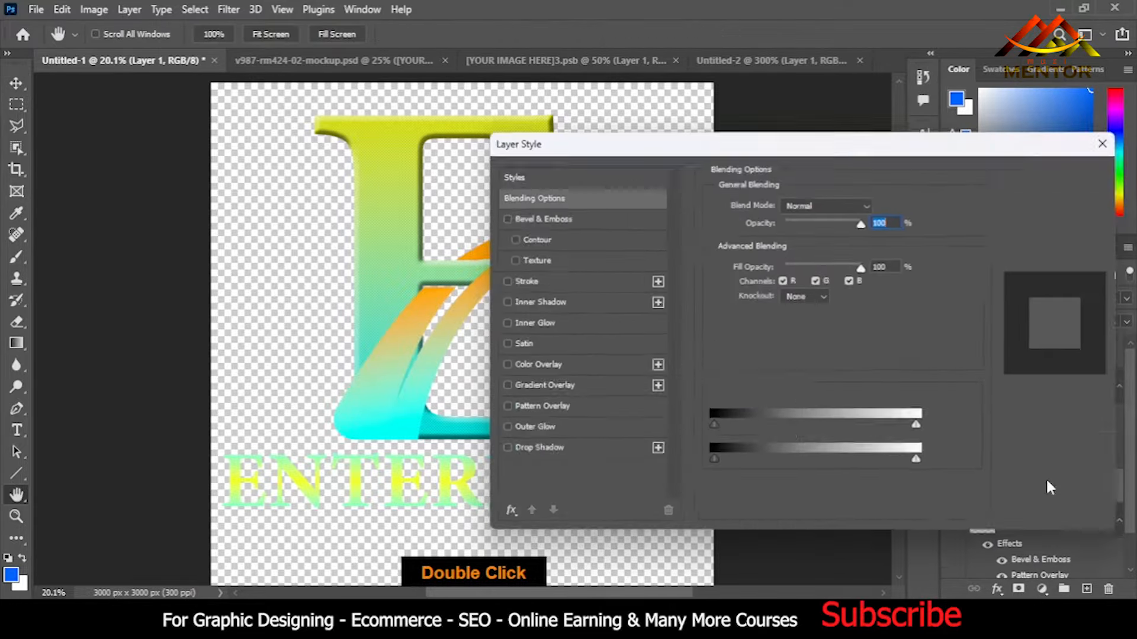
pyautogui.click(678, 413)
pyautogui.click(946, 225)
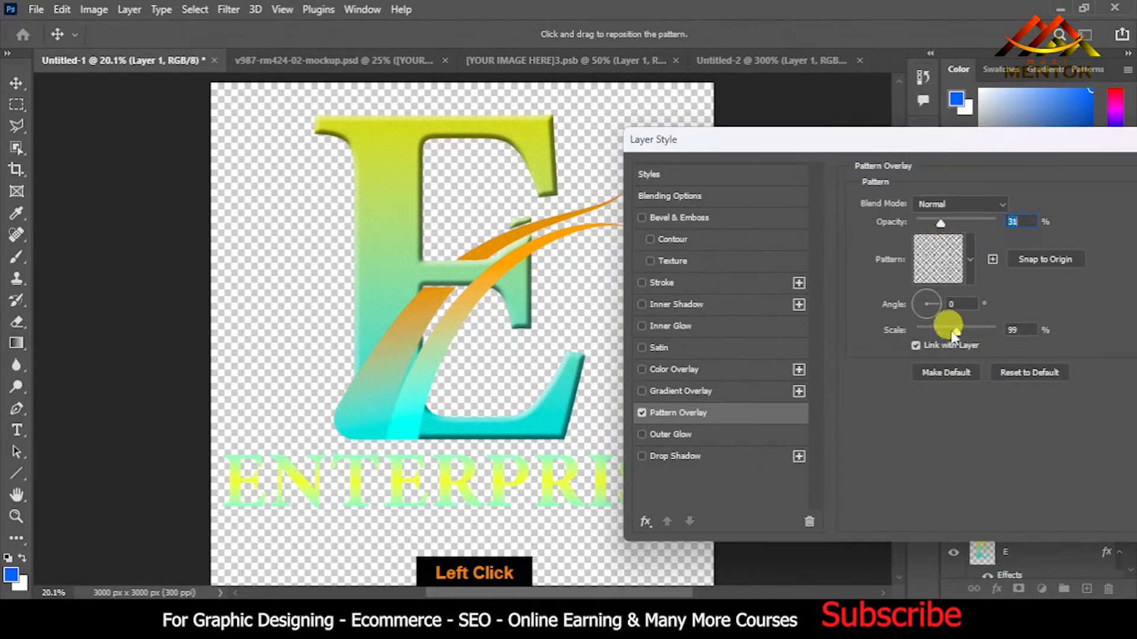
# Step: Add Bevel & Emboss to Layer 1 with 157% depth, 13 px size and 16 px soften, and apply the styles
pyautogui.click(770, 218)
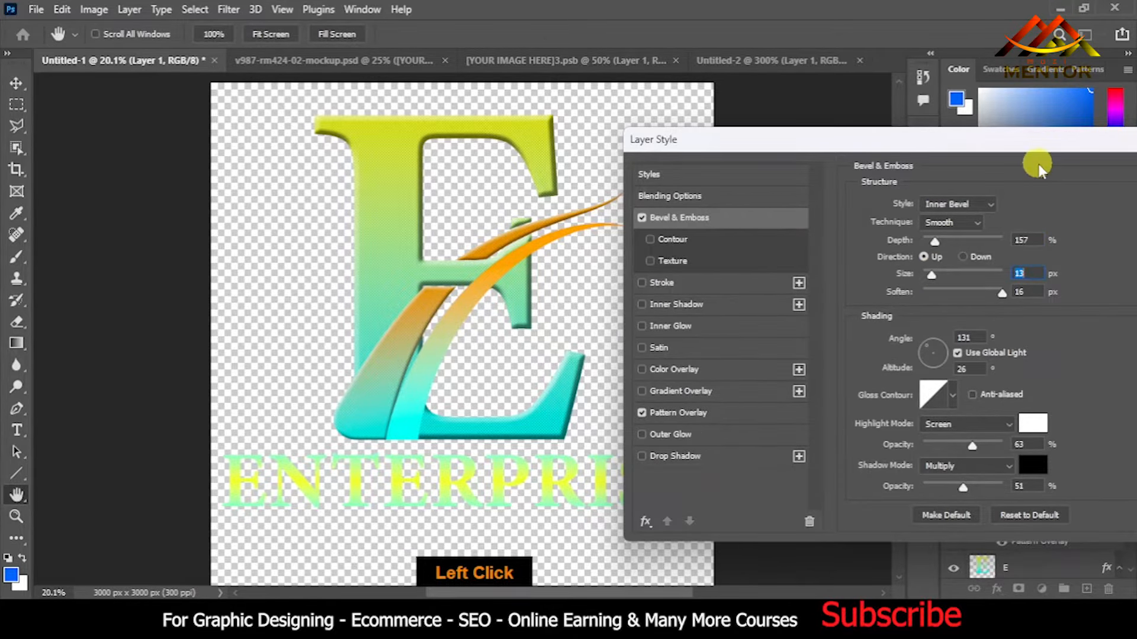
pyautogui.moveTo(1036, 142); pyautogui.dragTo(901, 141)
pyautogui.click(1066, 173)
# Step: Copy the layer style from Layer 1 and paste it onto Layer 2
pyautogui.rightClick(1054, 483)
pyautogui.click(883, 403)
pyautogui.rightClick(1048, 451)
pyautogui.click(882, 418)
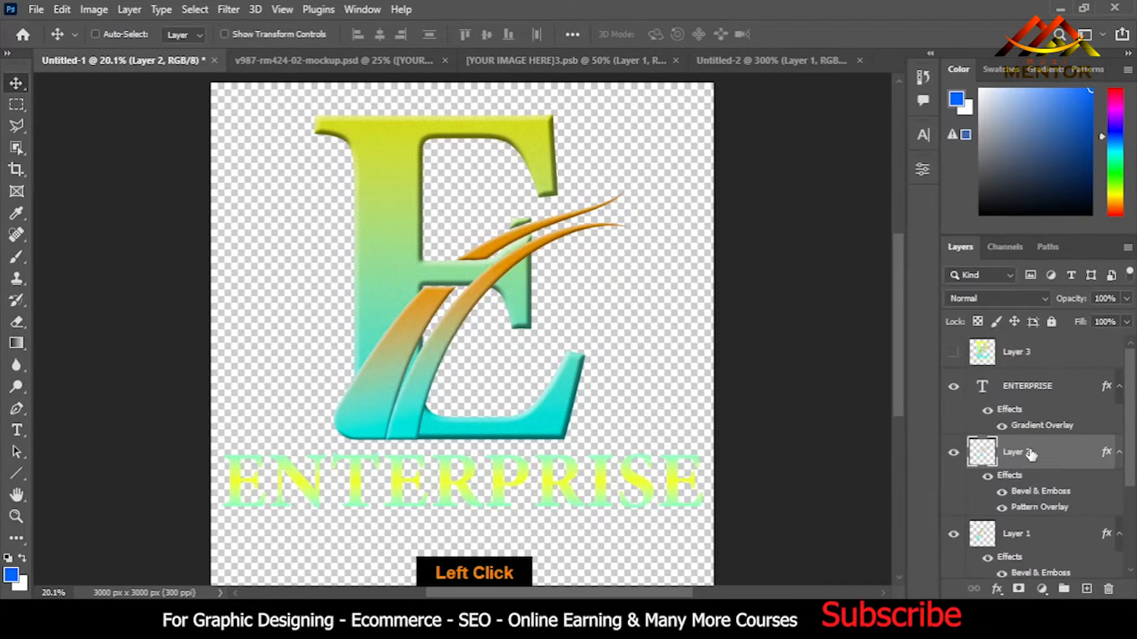
# Step: Try to merge the two styled swoosh layers, Layer 2 and Layer 1, and undo the merge
pyautogui.click(1006, 453)
pyautogui.keyDown('ctrl'); pyautogui.click(1019, 536); pyautogui.keyUp('ctrl')
pyautogui.hotkey('ctrl', 'e')
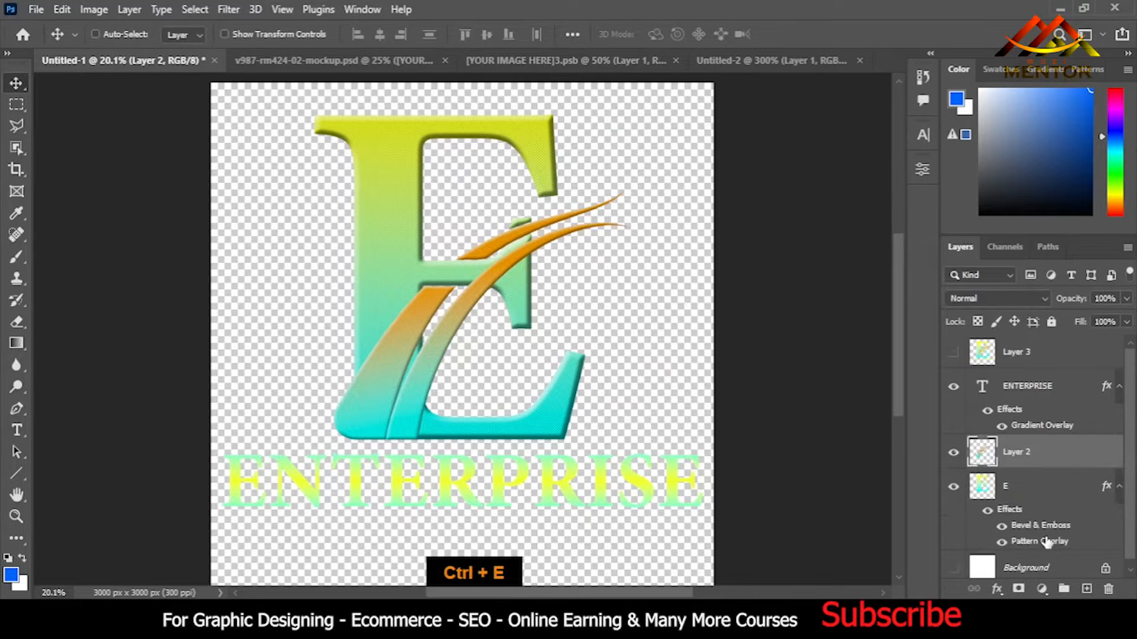
pyautogui.hotkey('ctrl', 'z')
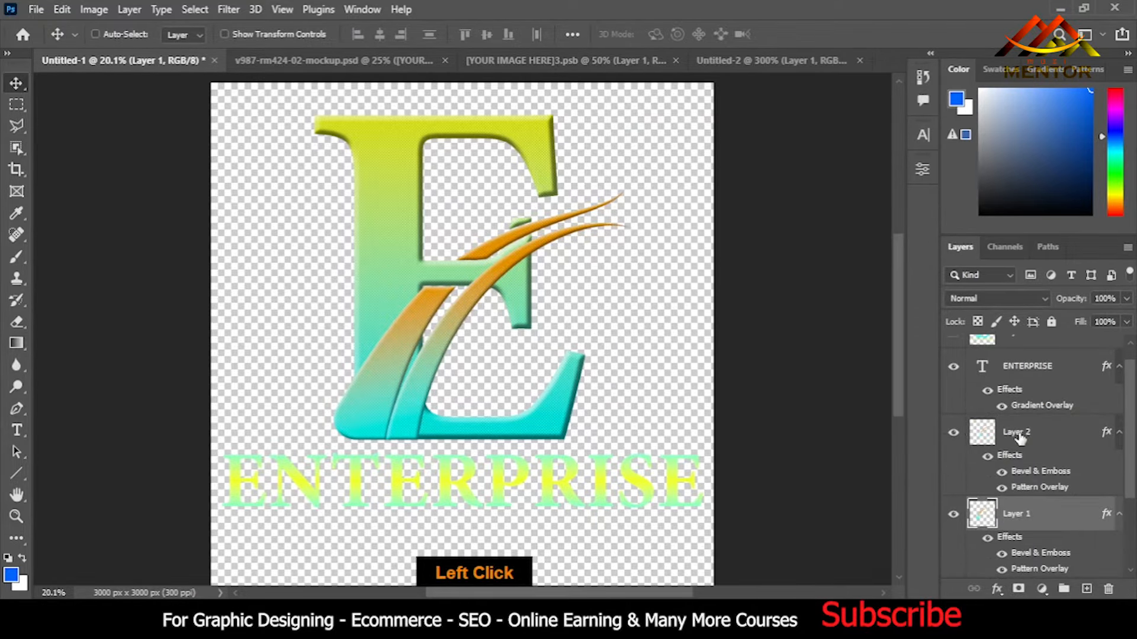
pyautogui.click(1019, 437)
pyautogui.keyDown('ctrl'); pyautogui.click(1016, 518); pyautogui.keyUp('ctrl')
pyautogui.hotkey('ctrl', 'z')
# Step: Remove the layer effects from both swoosh layers, undoing the accidental deletion of Layer 2
pyautogui.click(1058, 535)
pyautogui.moveTo(1010, 548); pyautogui.dragTo(1106, 587)
pyautogui.moveTo(997, 390); pyautogui.dragTo(1105, 587)
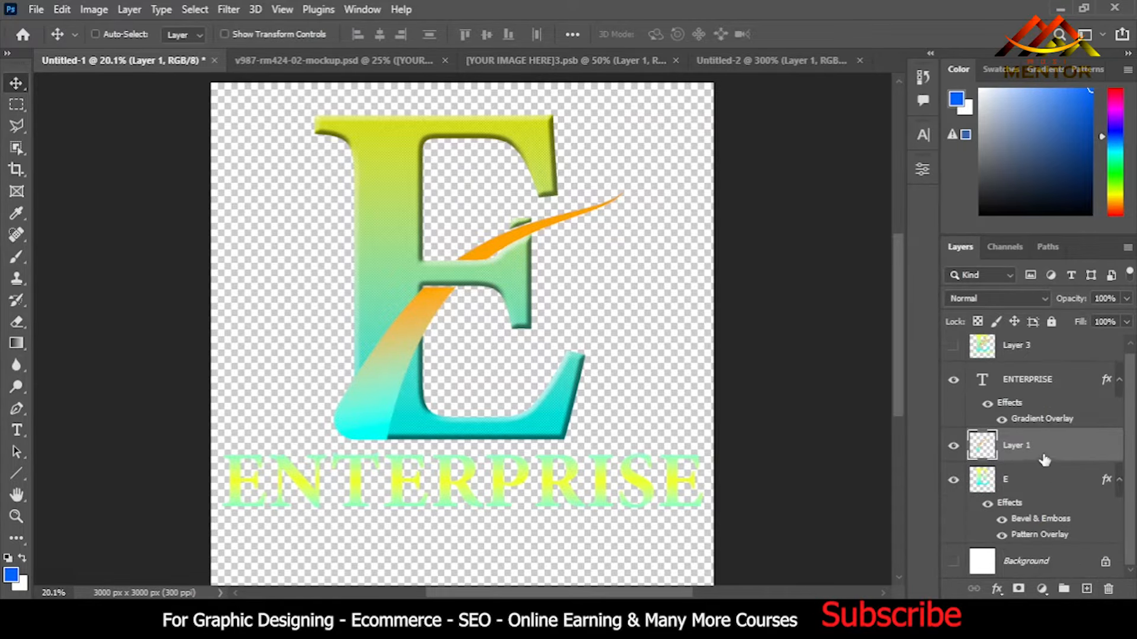
pyautogui.hotkey('ctrl', 'z')
pyautogui.moveTo(1008, 469); pyautogui.dragTo(1107, 590)
# Step: Try merging the unstyled swoosh layers and adding Bevel & Emboss to the result, cancelling the style and undoing the merge each time
pyautogui.click(1020, 448)
pyautogui.keyDown('ctrl'); pyautogui.click(1028, 425); pyautogui.keyUp('ctrl')
pyautogui.hotkey('ctrl', 'e')
pyautogui.doubleClick(1060, 447)
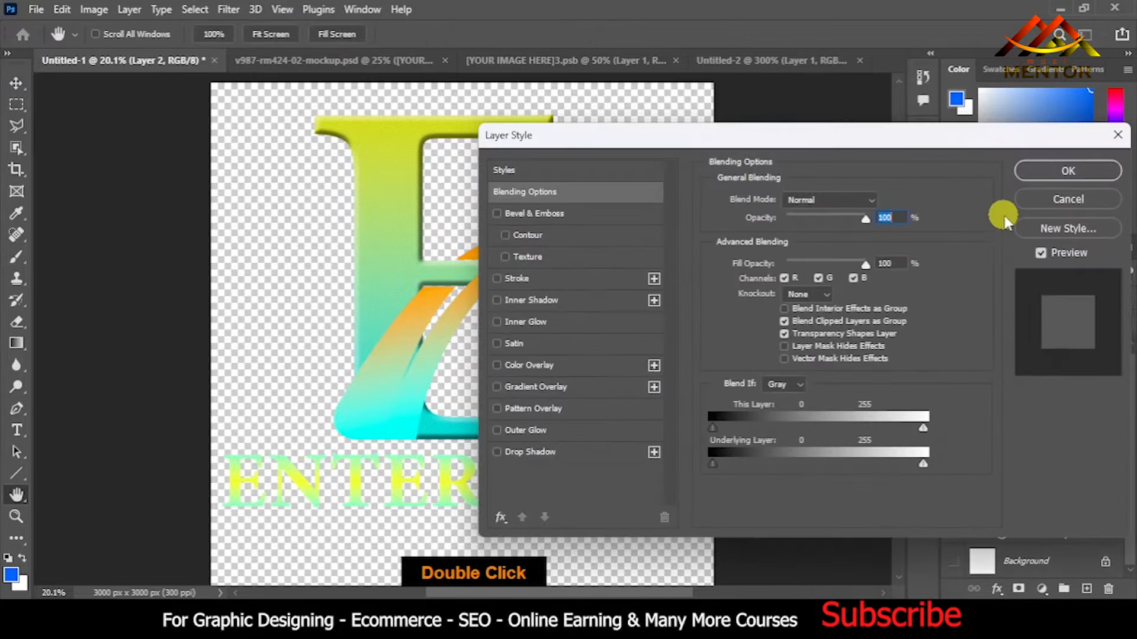
pyautogui.click(536, 214)
pyautogui.click(1032, 200)
pyautogui.hotkey('ctrl', 'z')
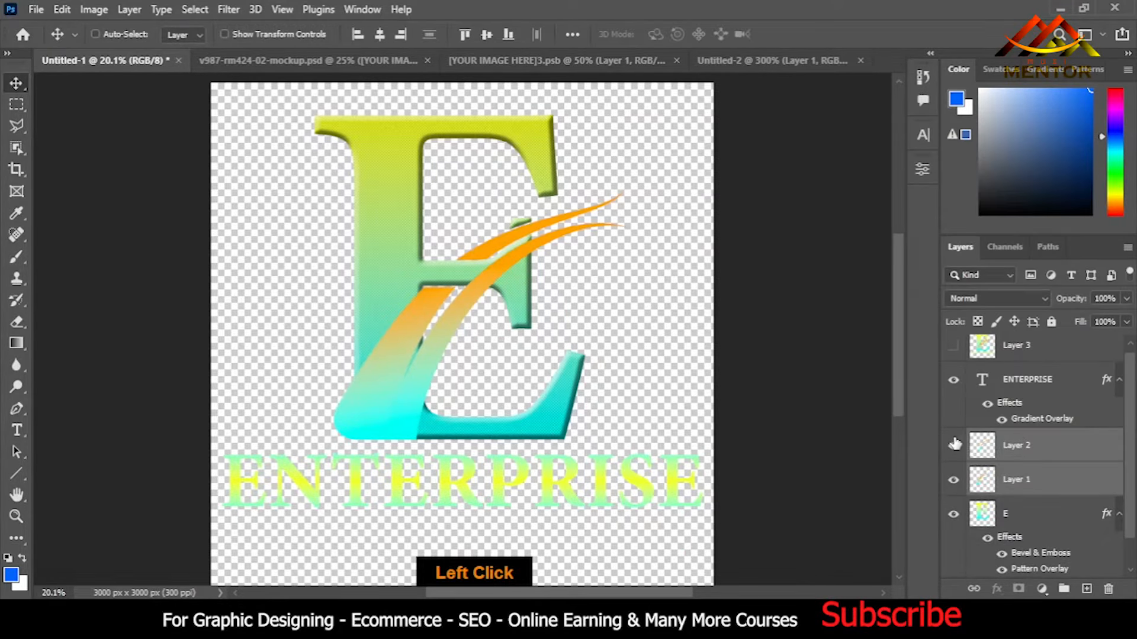
pyautogui.click(1040, 447)
pyautogui.keyDown('ctrl'); pyautogui.click(1049, 480); pyautogui.keyUp('ctrl')
pyautogui.hotkey('ctrl', 'e')
pyautogui.doubleClick(1038, 452)
pyautogui.click(520, 216)
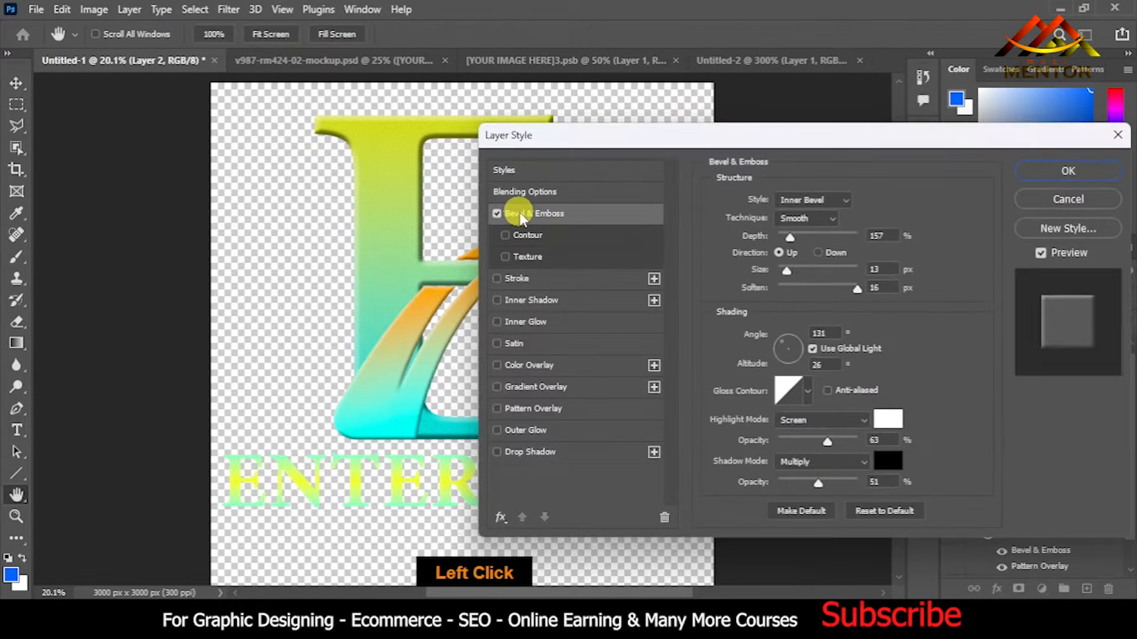
pyautogui.click(1033, 197)
pyautogui.hotkey('ctrl', 'z')
# Step: Merge Layer 2 and Layer 1 into a single swoosh layer
pyautogui.click(1032, 448)
pyautogui.keyDown('ctrl'); pyautogui.click(1049, 481); pyautogui.keyUp('ctrl')
pyautogui.hotkey('ctrl', 'e')
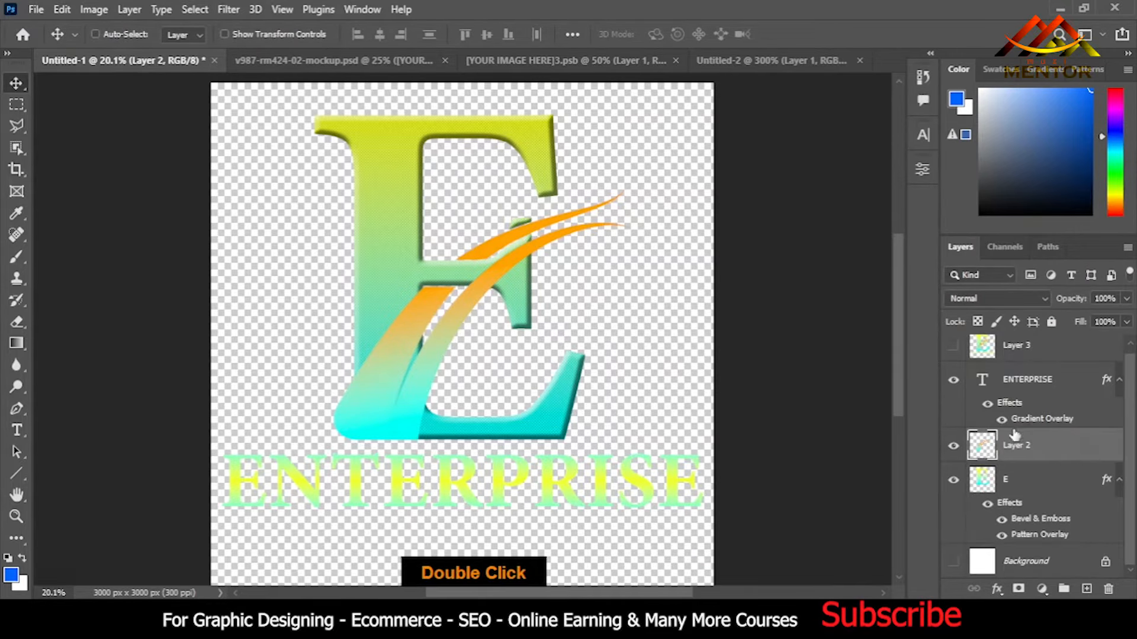
# Step: Give the merged swoosh layer Bevel & Emboss and the crosshatch Pattern Overlay at 31% opacity and 101% scale
pyautogui.doubleClick(1043, 447)
pyautogui.click(515, 213)
pyautogui.moveTo(820, 137); pyautogui.dragTo(975, 154)
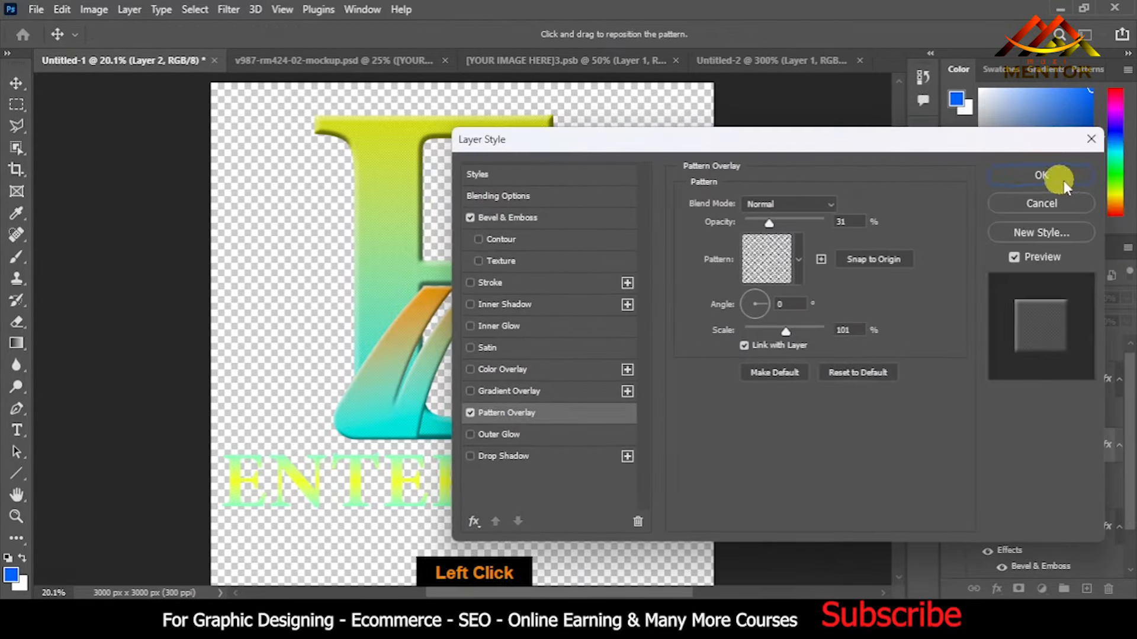
pyautogui.click(1064, 178)
# Step: Turn off the ENTERPRISE text's Gradient Overlay and delete that effect from the layer
pyautogui.scroll(2, 984, 493)
pyautogui.doubleClick(1091, 385)
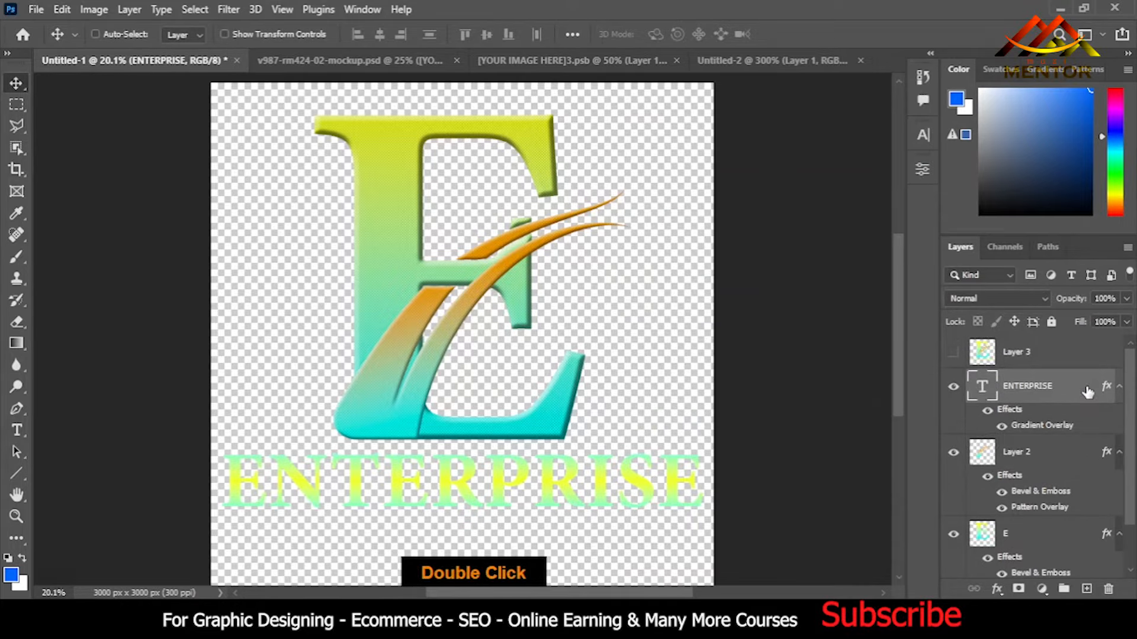
pyautogui.click(508, 413)
pyautogui.click(470, 391)
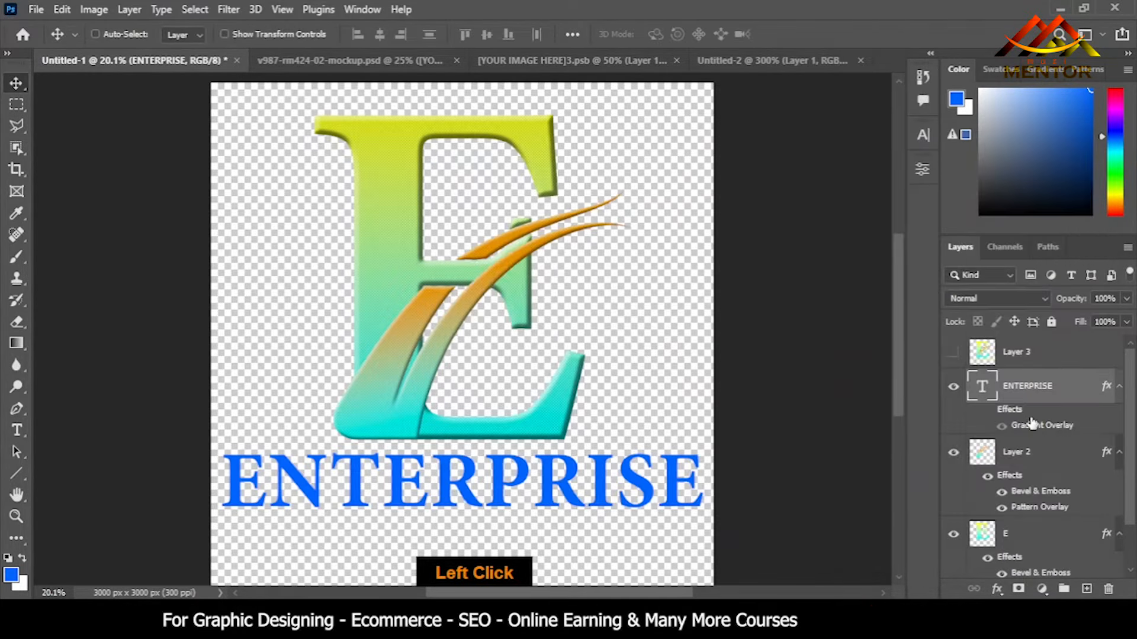
pyautogui.moveTo(1031, 423); pyautogui.dragTo(1108, 589)
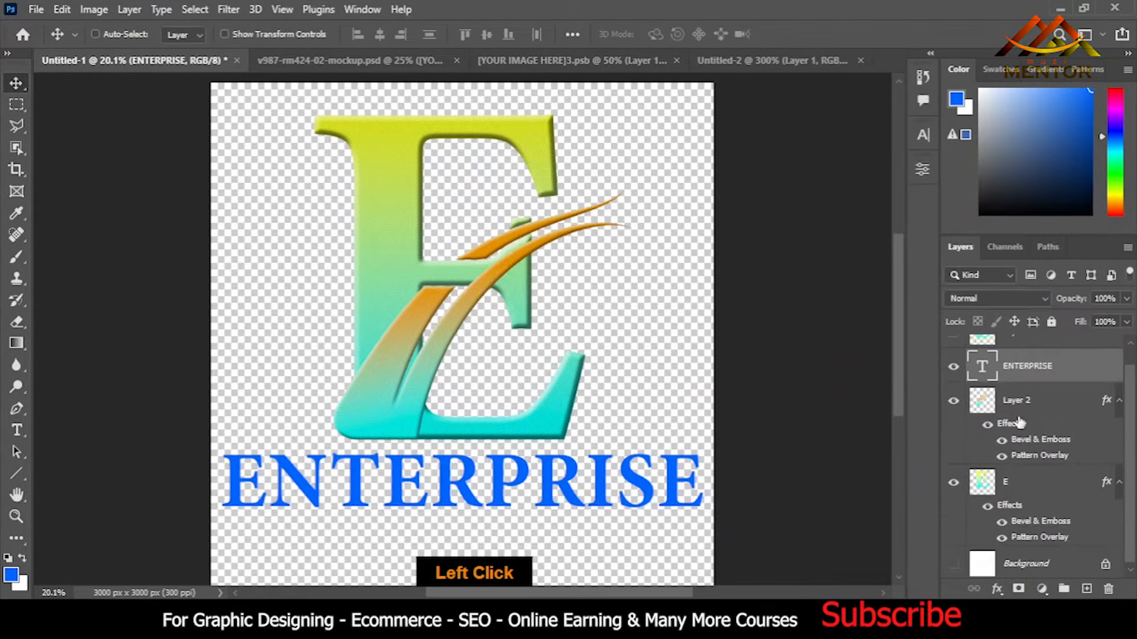
# Step: Select the ENTERPRISE letter shapes, rasterize the text and fill the letters with a vertical linear cyan-to-orange gradient
pyautogui.keyDown('ctrl'); pyautogui.click(988, 370); pyautogui.keyUp('ctrl')
pyautogui.click(16, 342)
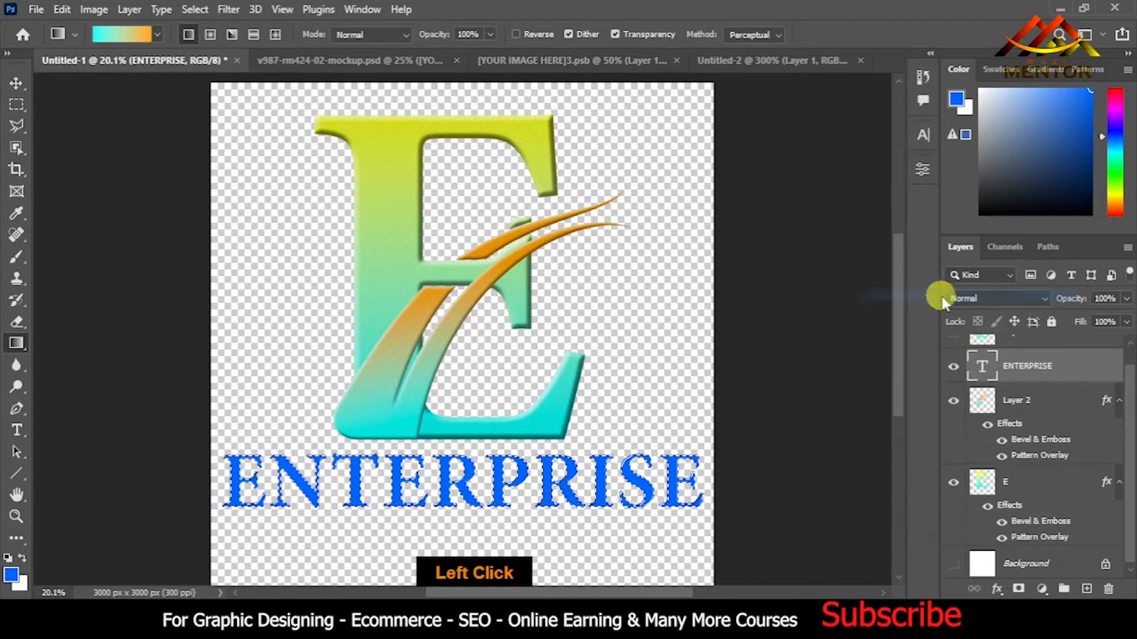
pyautogui.moveTo(414, 503); pyautogui.dragTo(414, 457)
# Step: Refill the ENTERPRISE letters with a reflected gradient, cyan through the middle and orange at the upper and lower edges
pyautogui.click(405, 35)
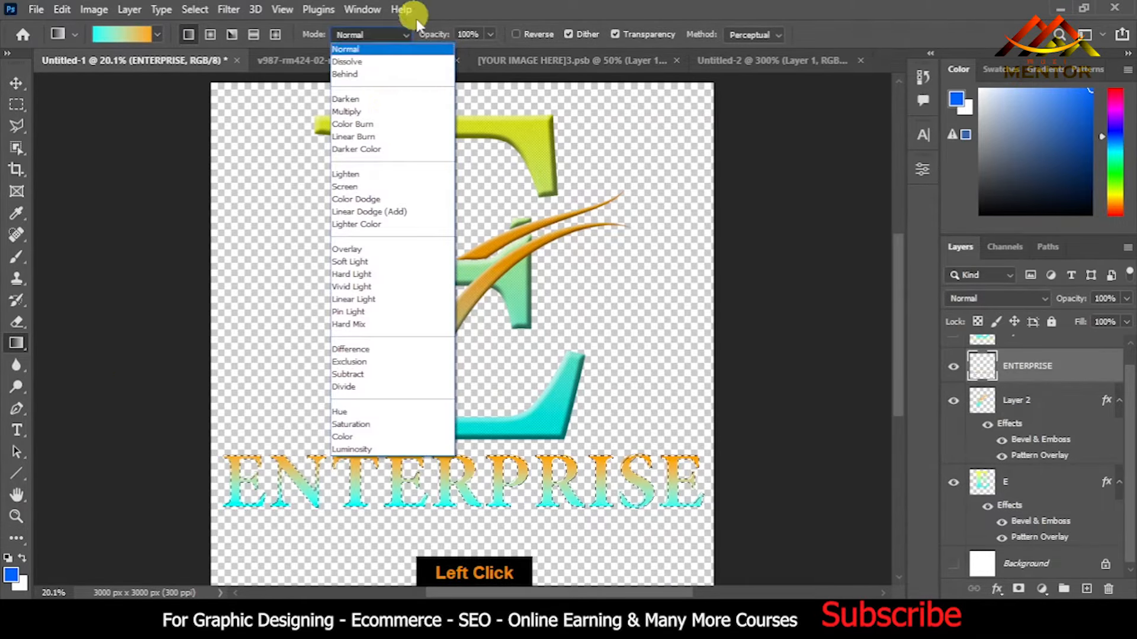
pyautogui.click(416, 20)
pyautogui.click(253, 35)
pyautogui.moveTo(218, 507); pyautogui.dragTo(219, 453)
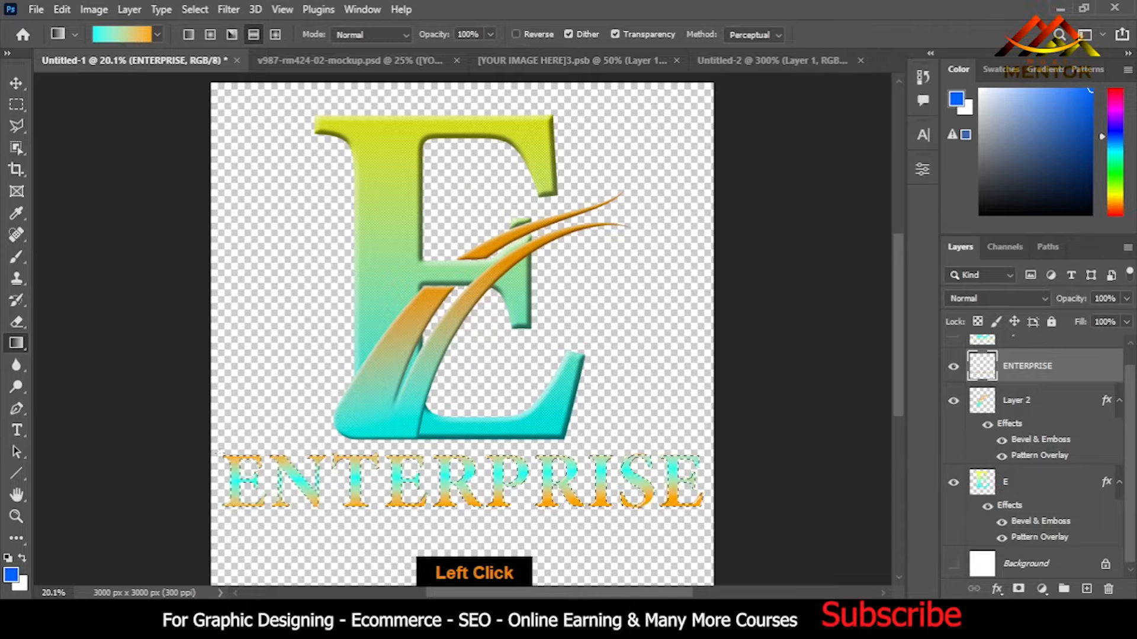
pyautogui.moveTo(709, 482); pyautogui.dragTo(708, 454)
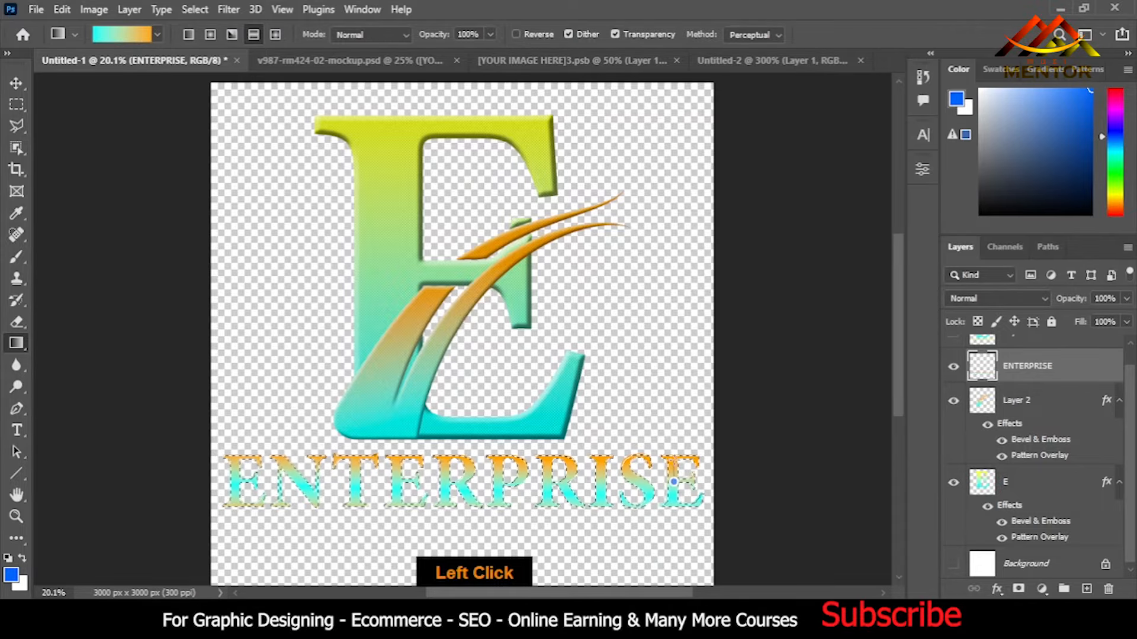
pyautogui.hotkey('ctrl', '=')
pyautogui.hotkey('ctrl', '=')
pyautogui.scroll(-3, 879, 447)
pyautogui.moveTo(879, 448); pyautogui.dragTo(880, 406)
# Step: Give the ENTERPRISE layer a 157% depth, 7 px Bevel & Emboss and a crosshatch Pattern Overlay at 65% scale with opacity raised above 31%
pyautogui.doubleClick(1096, 373)
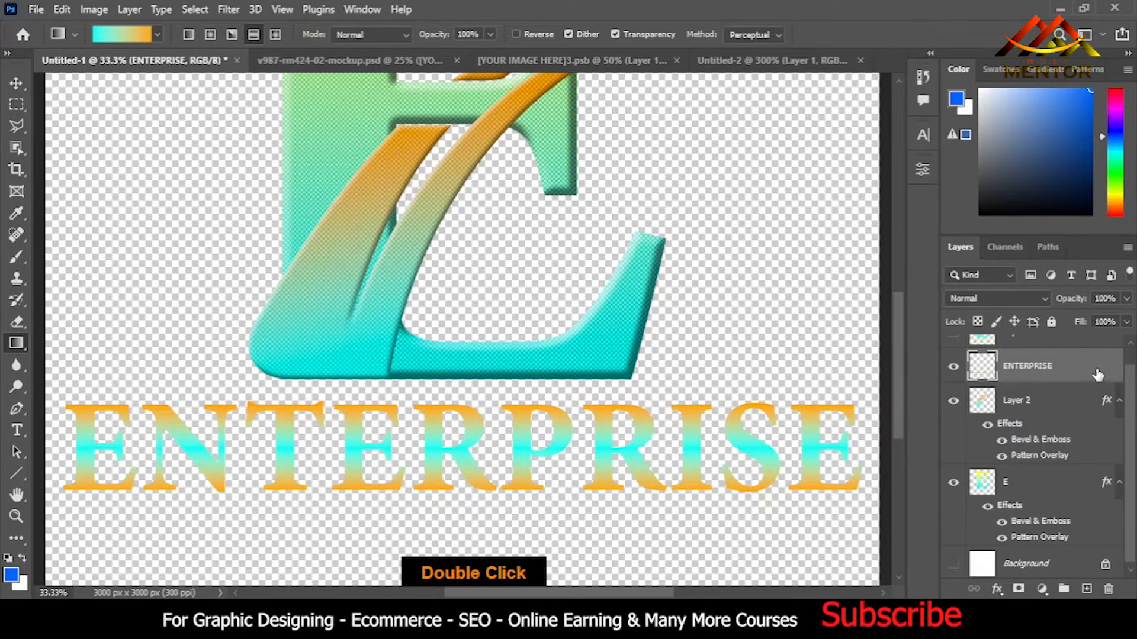
pyautogui.click(536, 218)
pyautogui.moveTo(766, 259); pyautogui.dragTo(764, 243)
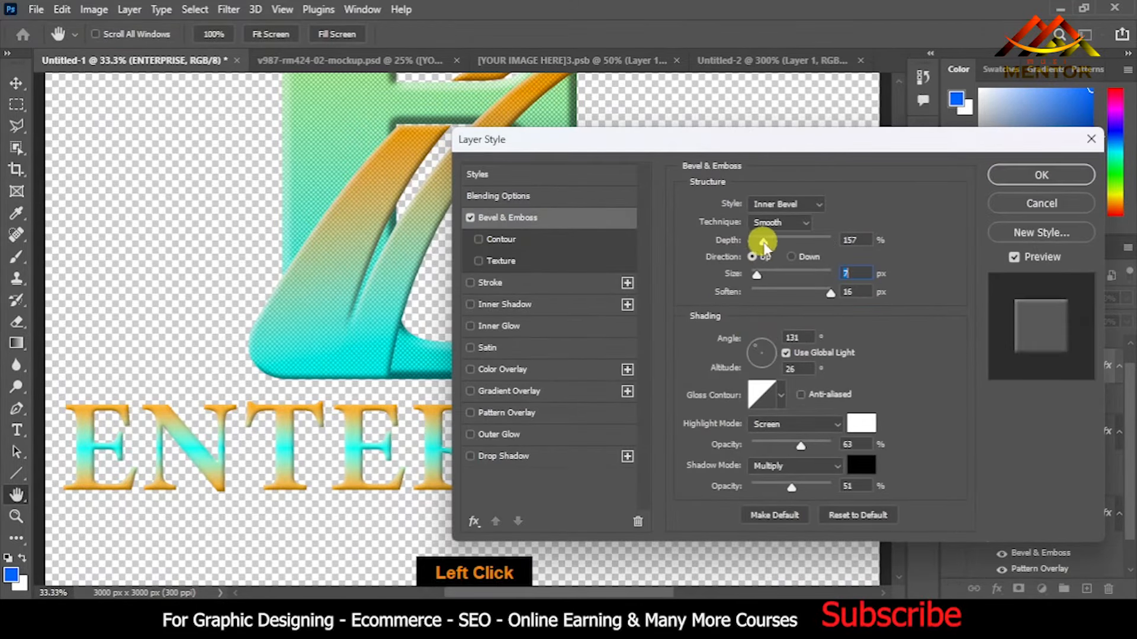
pyautogui.click(528, 417)
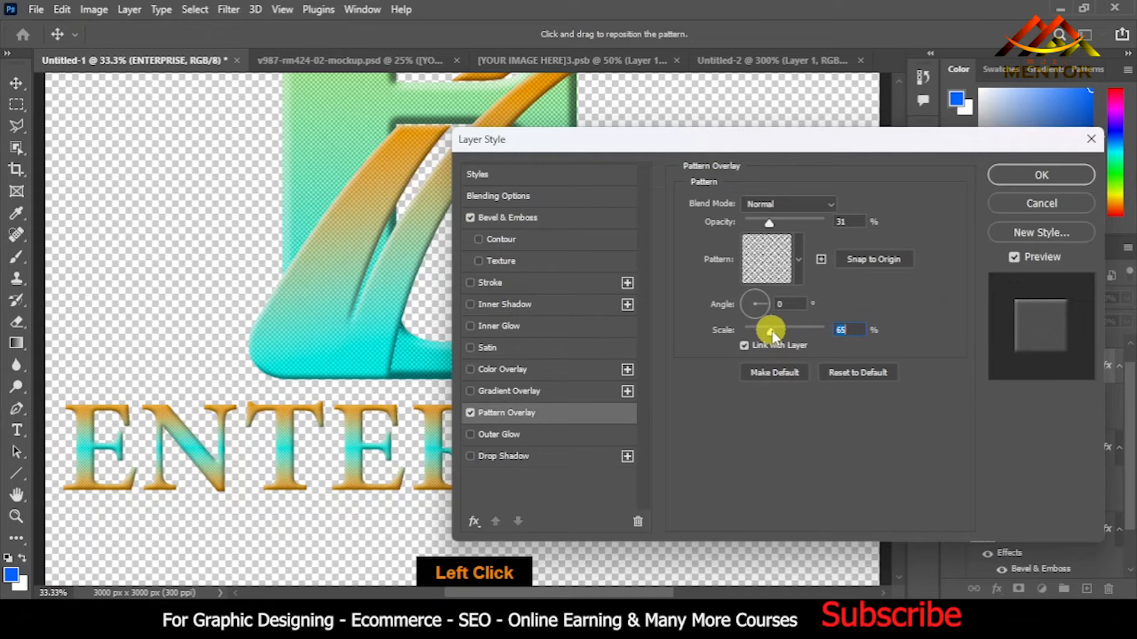
pyautogui.moveTo(769, 223); pyautogui.dragTo(782, 223)
pyautogui.click(1019, 208)
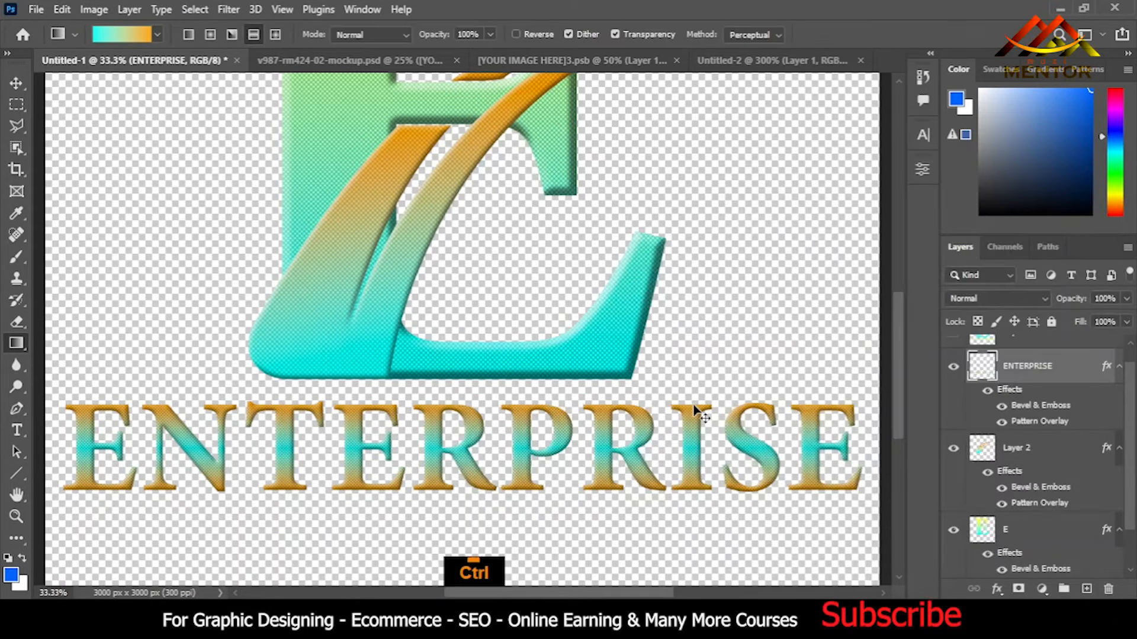
# Step: Stamp the visible logo artwork into a new merged layer and hide the ENTERPRISE, swoosh and E source layers
pyautogui.hotkey('ctrl', '0')
pyautogui.hotkey('ctrl', 'shift', 'alt', 'e')
pyautogui.moveTo(953, 401); pyautogui.dragTo(952, 562)
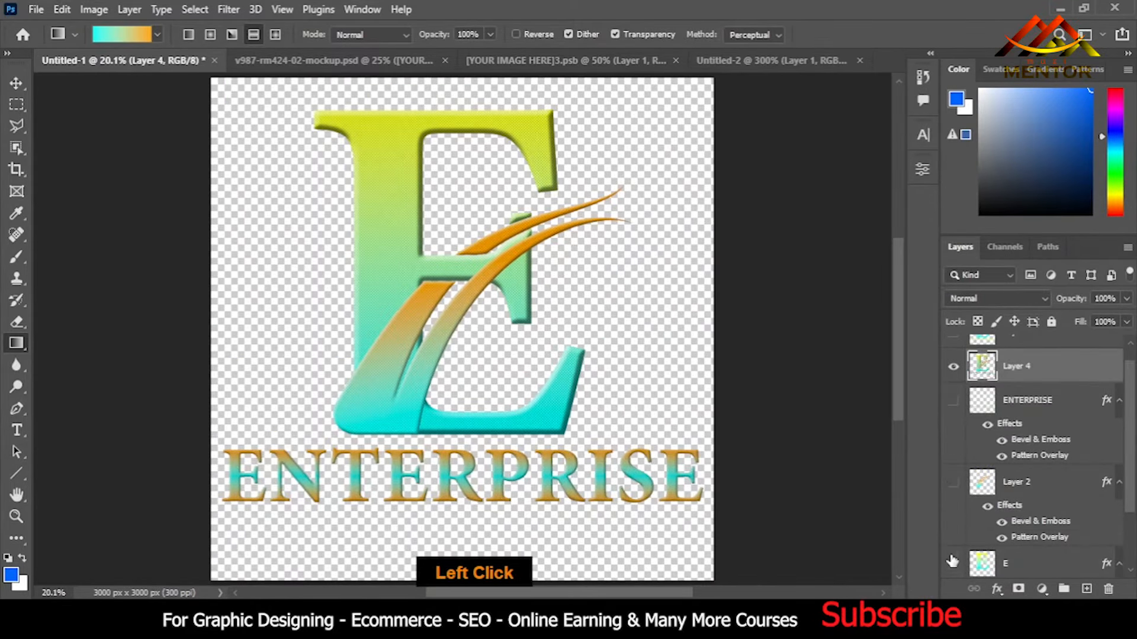
# Step: Close the Untitled-2 pattern document without saving it
pyautogui.click(728, 63)
pyautogui.click(859, 60)
pyautogui.click(560, 239)
# Step: Copy the merged logo into [YOUR IMAGE HERE]3.psb, scale it to about 705 × 576 px in the canvas centre and hide the old logo layer
pyautogui.click(16, 83)
pyautogui.moveTo(379, 231); pyautogui.dragTo(550, 616)
pyautogui.hotkey('ctrl', 't')
pyautogui.moveTo(48, 173); pyautogui.dragTo(562, 454)
pyautogui.moveTo(606, 560); pyautogui.dragTo(421, 215)
pyautogui.moveTo(499, 291); pyautogui.dragTo(522, 291)
pyautogui.moveTo(639, 188); pyautogui.dragTo(624, 202)
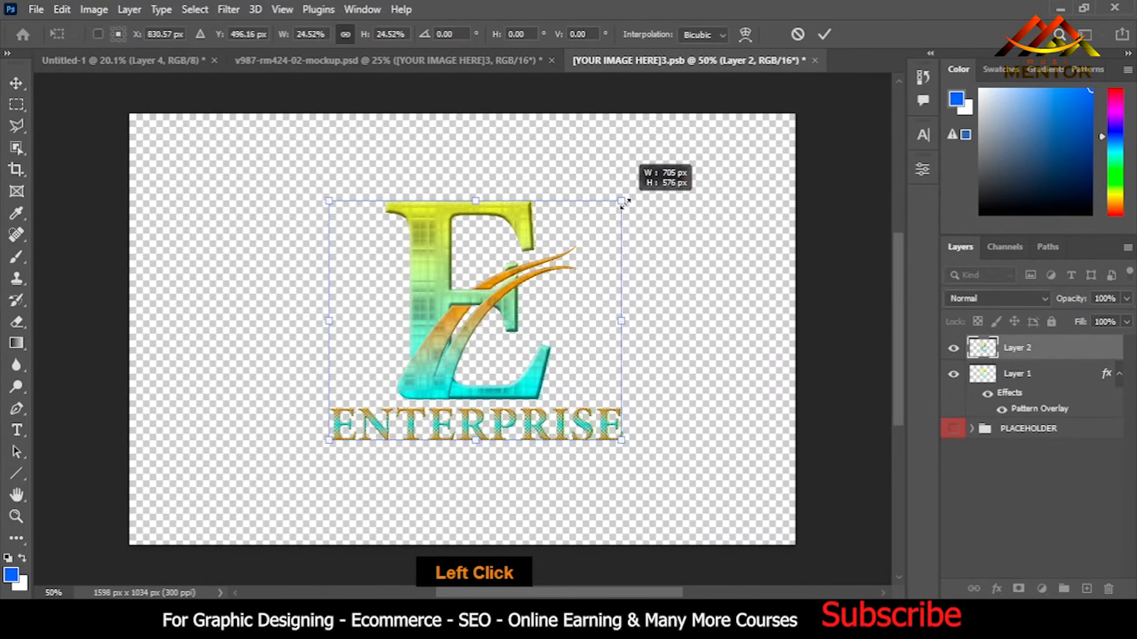
pyautogui.press('Return')
pyautogui.click(468, 61)
pyautogui.click(609, 61)
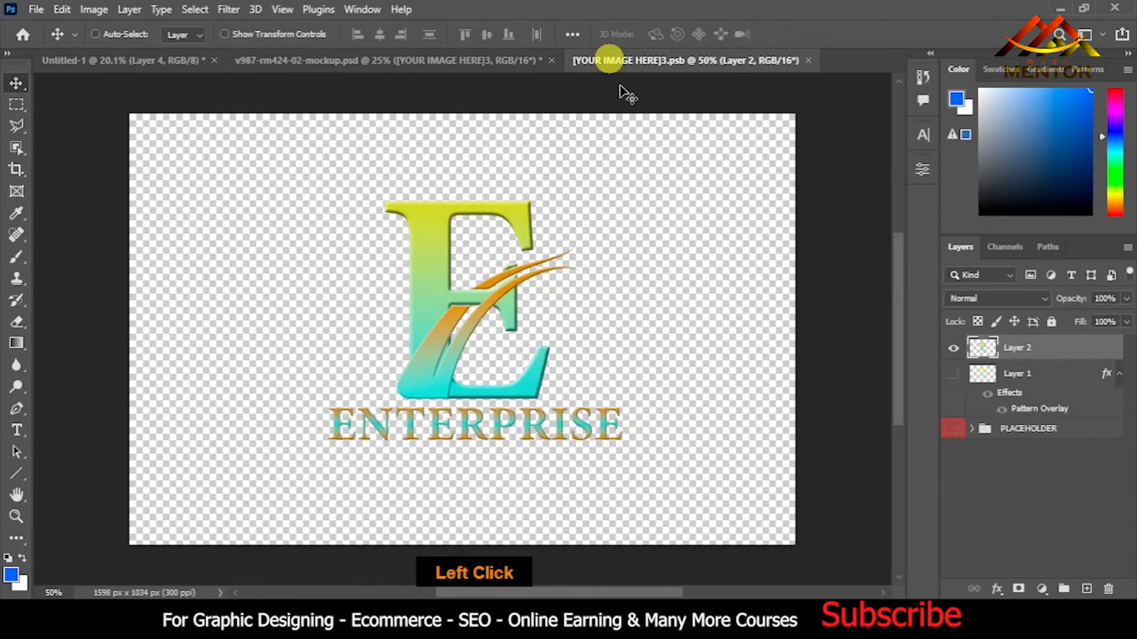
# Step: Add a Drop Shadow effect to the new logo layer in the smart-object document and reset its settings to default
pyautogui.doubleClick(1062, 349)
pyautogui.click(516, 458)
pyautogui.moveTo(651, 140); pyautogui.dragTo(800, 129)
pyautogui.click(1009, 429)
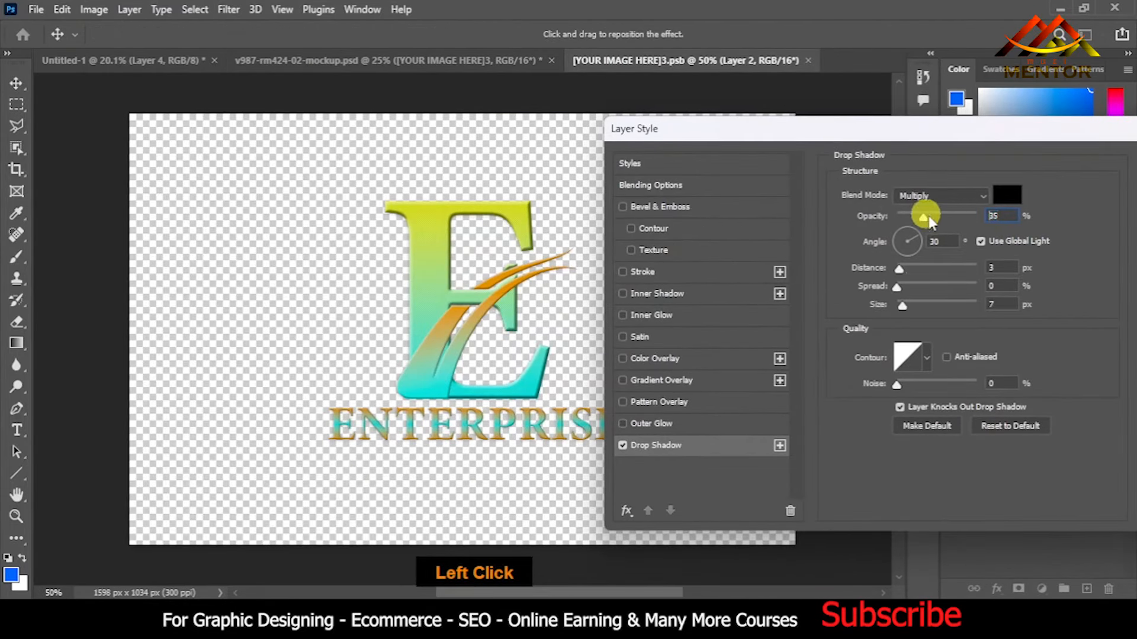
# Step: Set the logo's Drop Shadow to 100% opacity, 0 px distance, 0% spread and a size just under 18 px, comparing it on and off
pyautogui.moveTo(924, 219); pyautogui.dragTo(967, 219)
pyautogui.moveTo(903, 306); pyautogui.dragTo(895, 269)
pyautogui.moveTo(897, 287); pyautogui.dragTo(911, 283)
pyautogui.moveTo(896, 306); pyautogui.dragTo(903, 299)
pyautogui.moveTo(909, 305); pyautogui.dragTo(908, 305)
pyautogui.moveTo(967, 218); pyautogui.dragTo(978, 218)
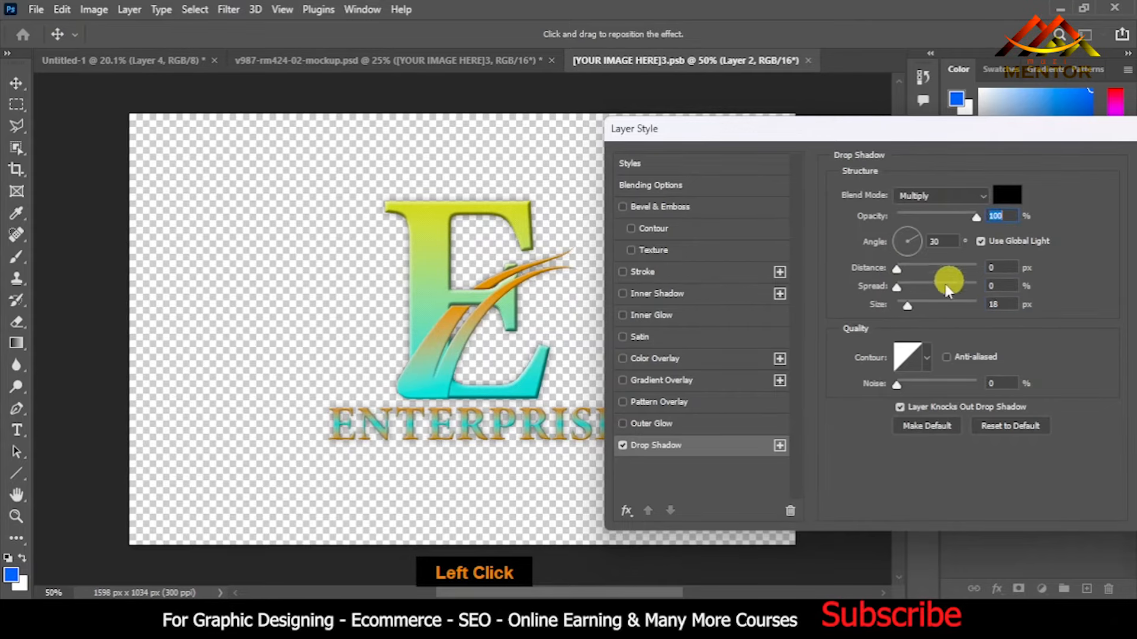
pyautogui.moveTo(906, 305); pyautogui.dragTo(904, 306)
pyautogui.click(623, 445)
pyautogui.click(623, 446)
pyautogui.press('Return')
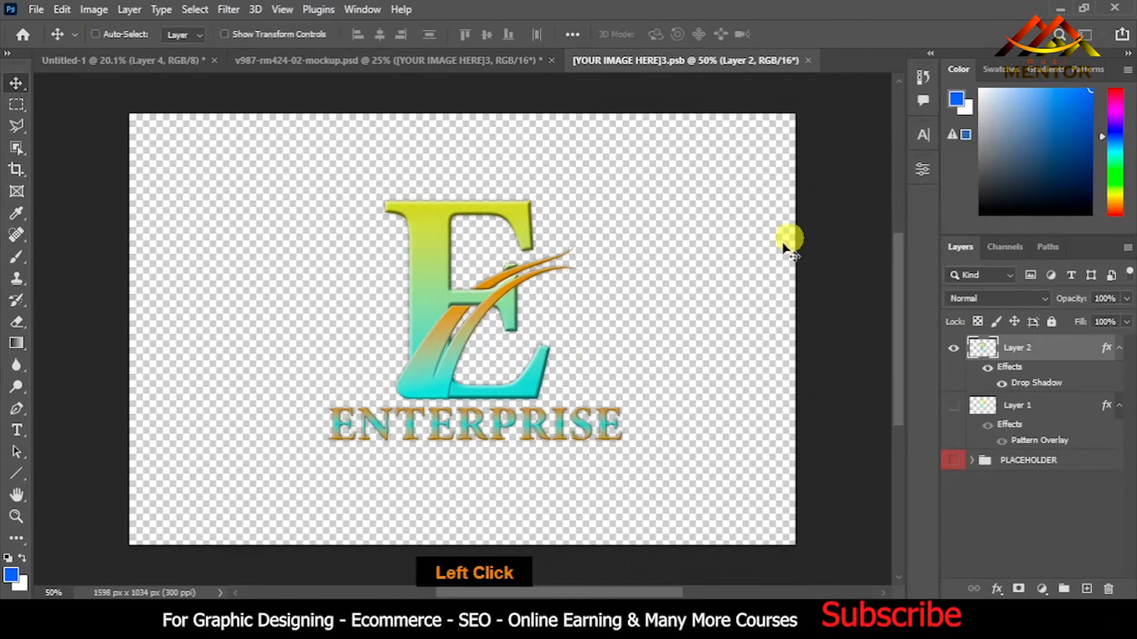
# Step: Save the smart-object document and switch to v987-rm424-02-mockup.psd to update the logo on the mockup
pyautogui.hotkey('ctrl', 's')
pyautogui.click(509, 60)
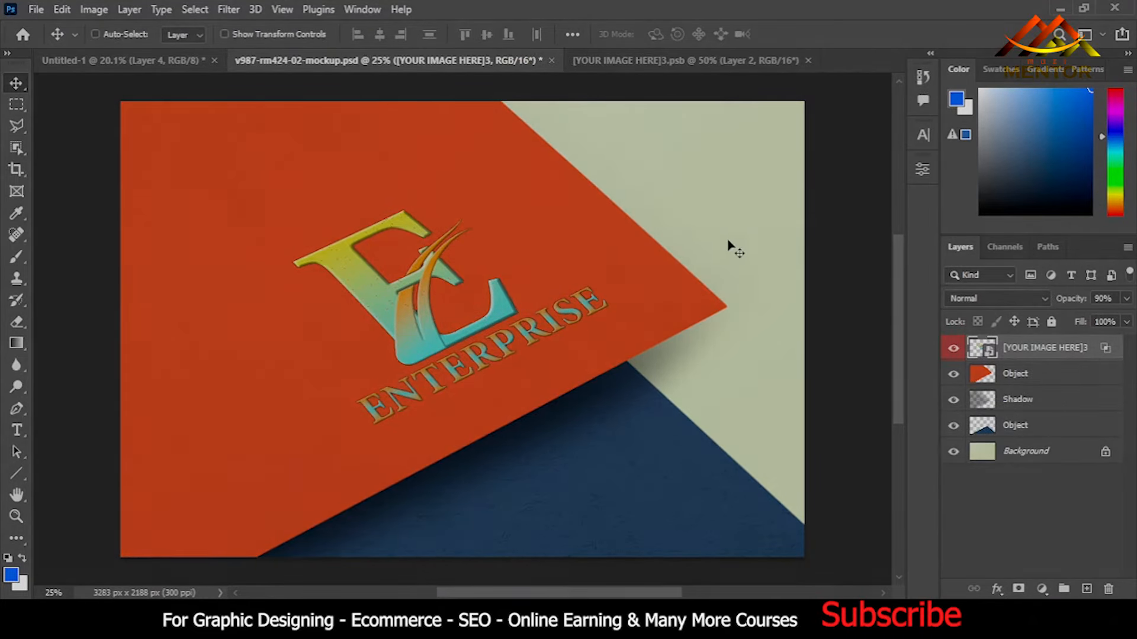